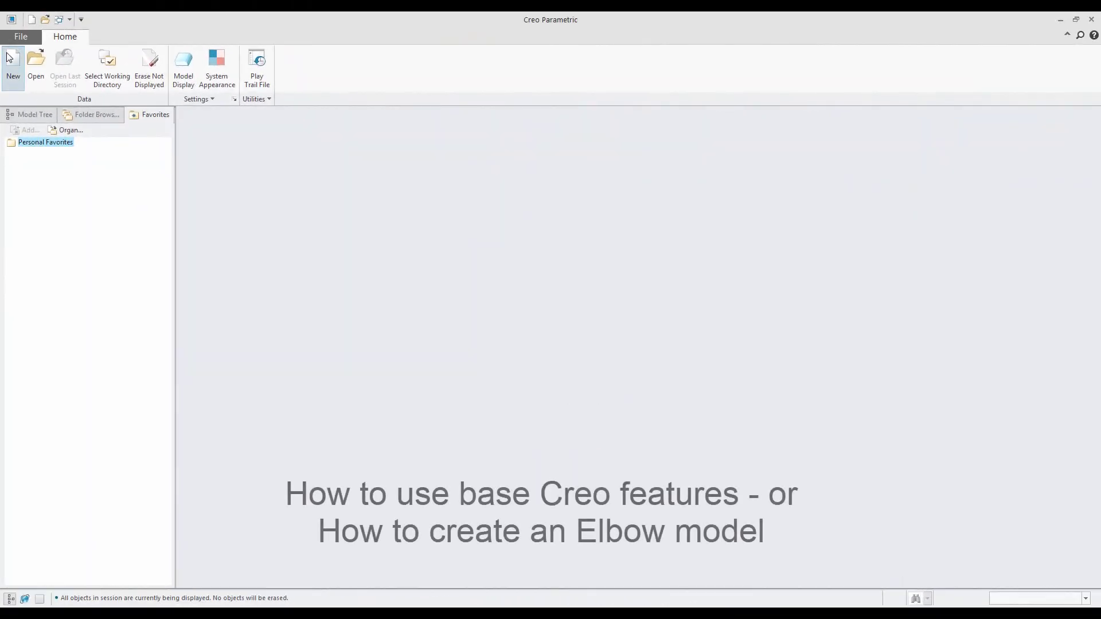
Create a new solid part named elbow using the default template.
click(8, 55)
text(elbow)
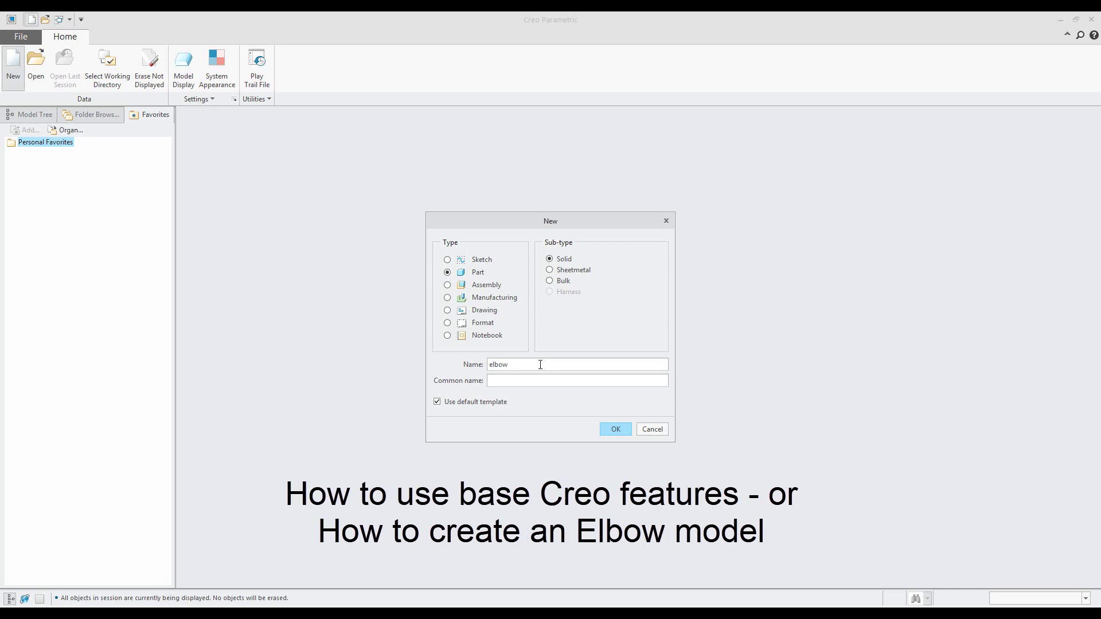
key(Return)
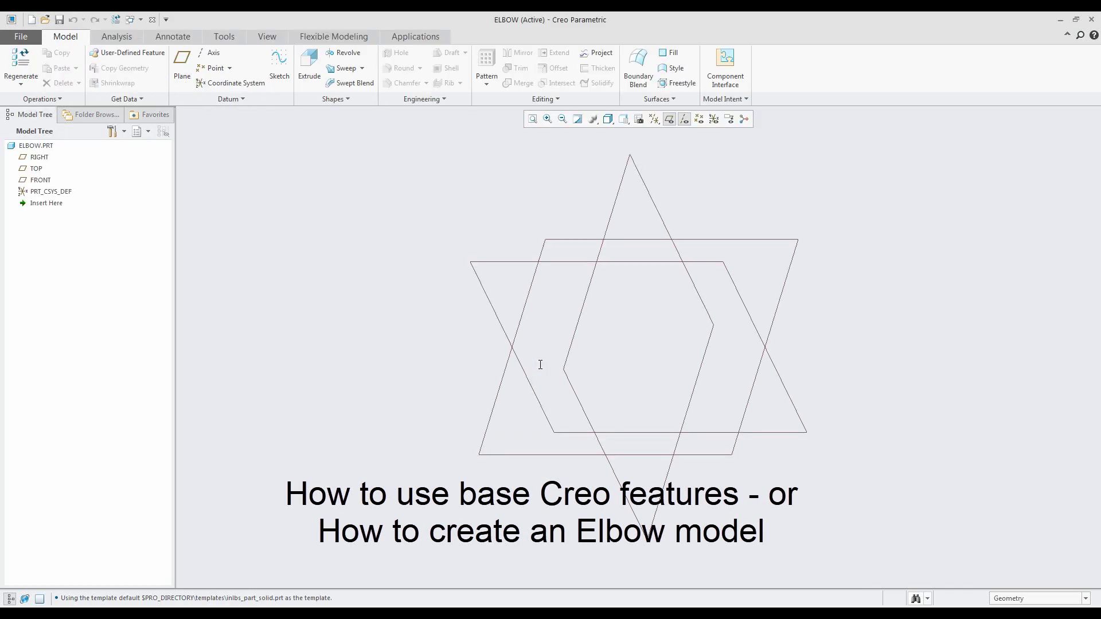
Start an extrusion on the TOP plane and sketch a center rectangle with equal sides at the origin.
click(309, 63)
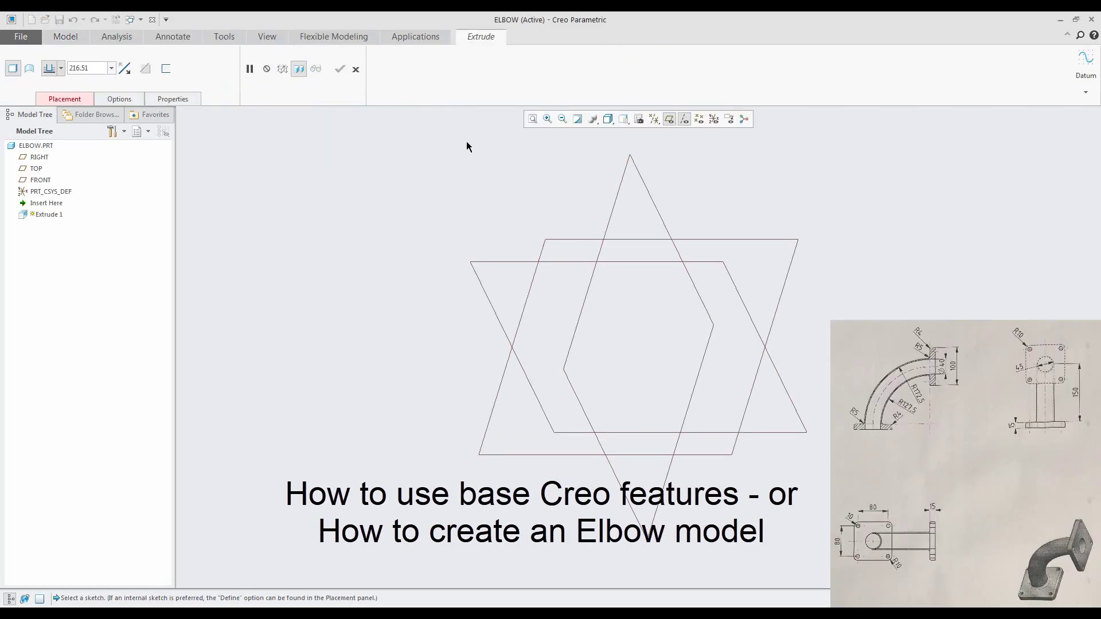
click(563, 238)
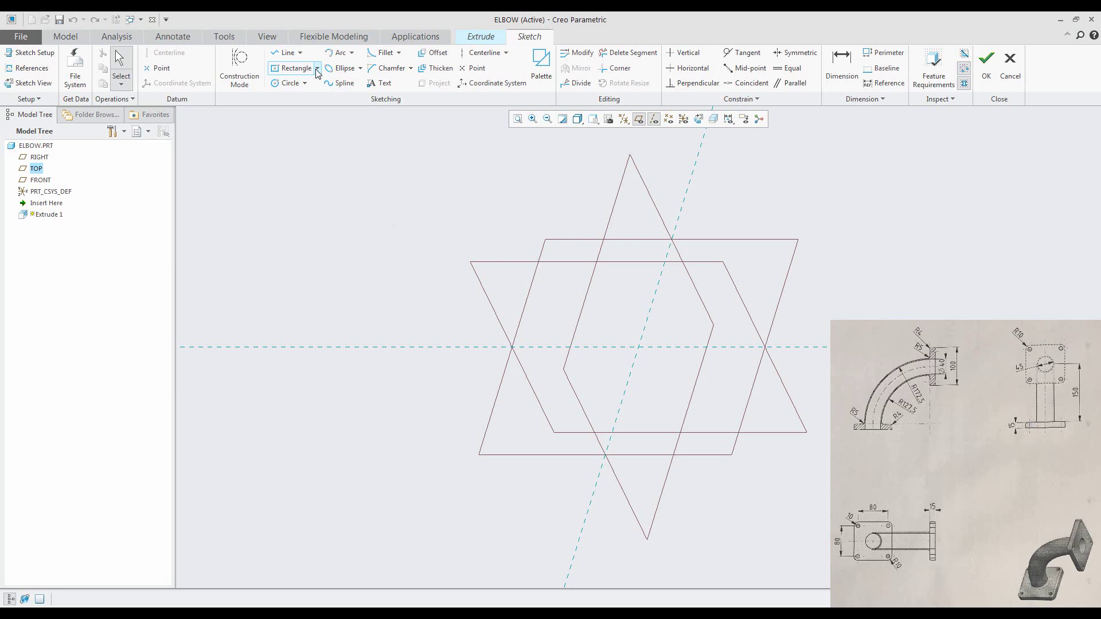
click(317, 68)
click(315, 107)
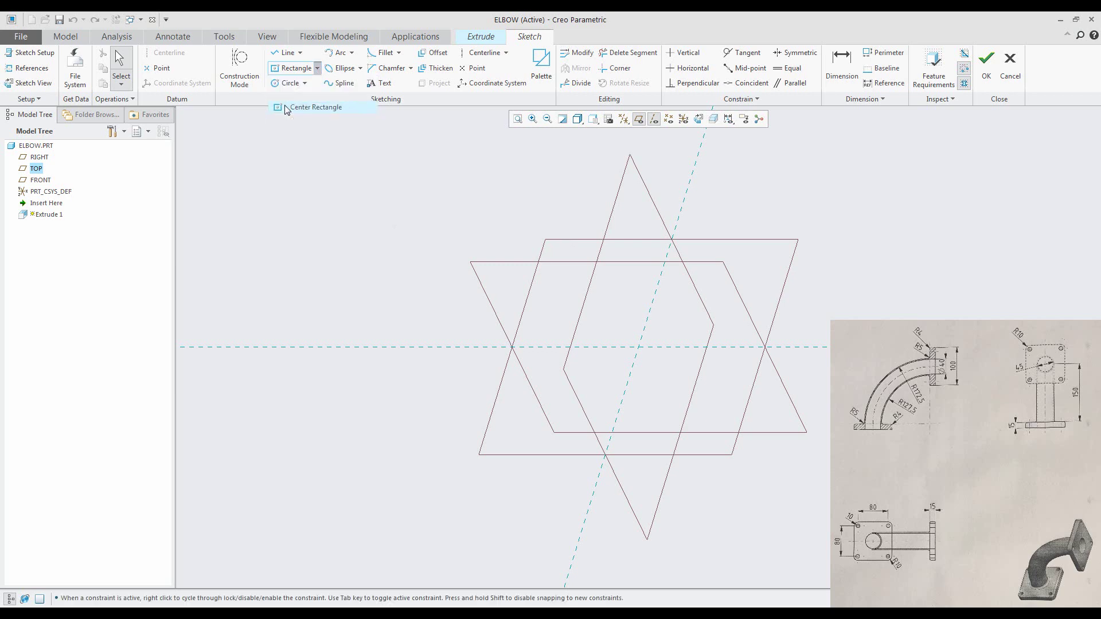
click(638, 347)
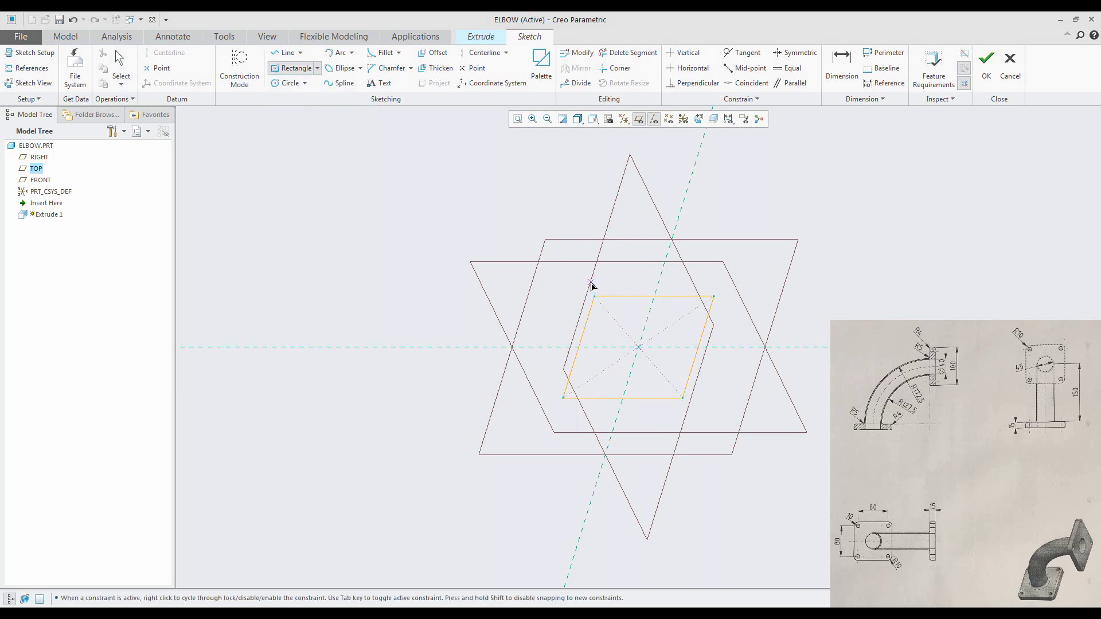
click(594, 297)
Set the sketched square's side length to 100 and finish the sketch.
middle_click(676, 309)
double_click(669, 306)
text(1)
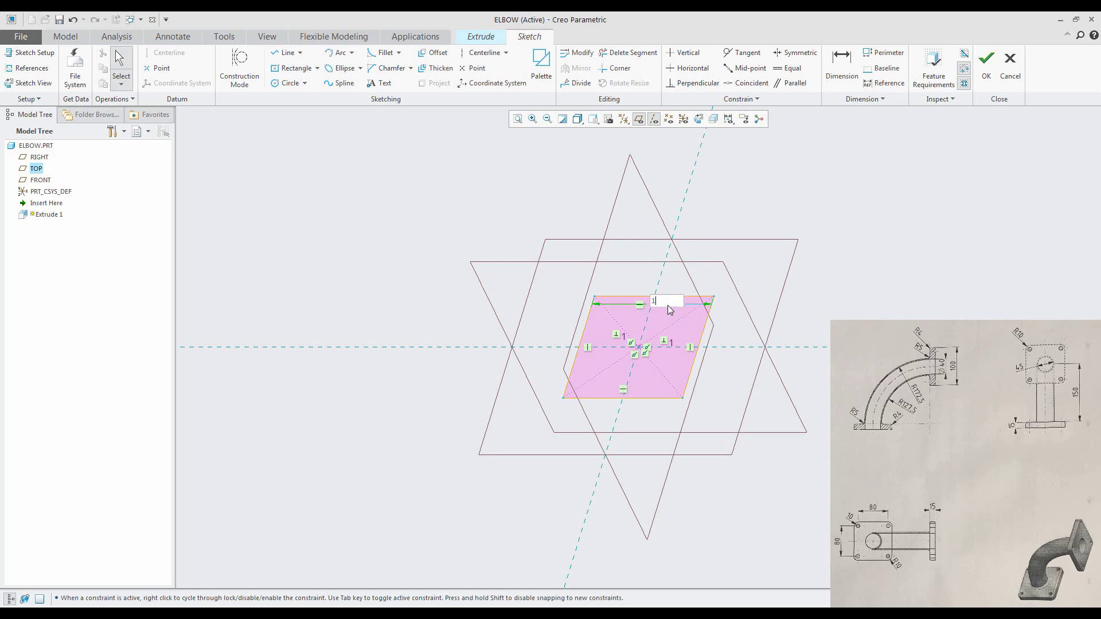
text(00)
key(Return)
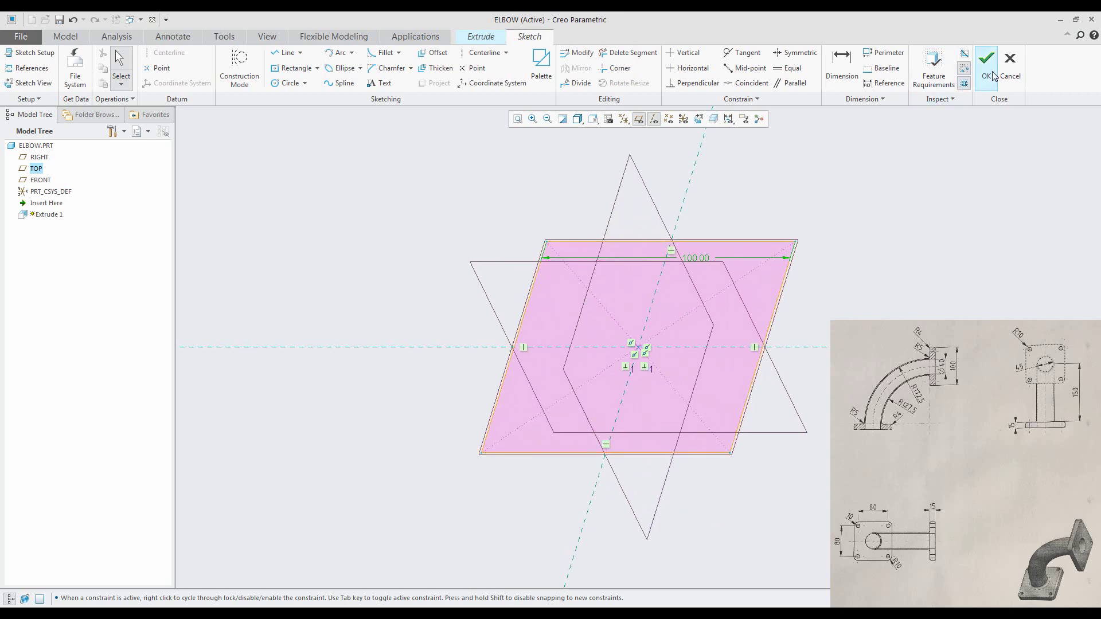
click(986, 63)
Extrude the square to a depth of 15 and complete the base plate.
click(631, 332)
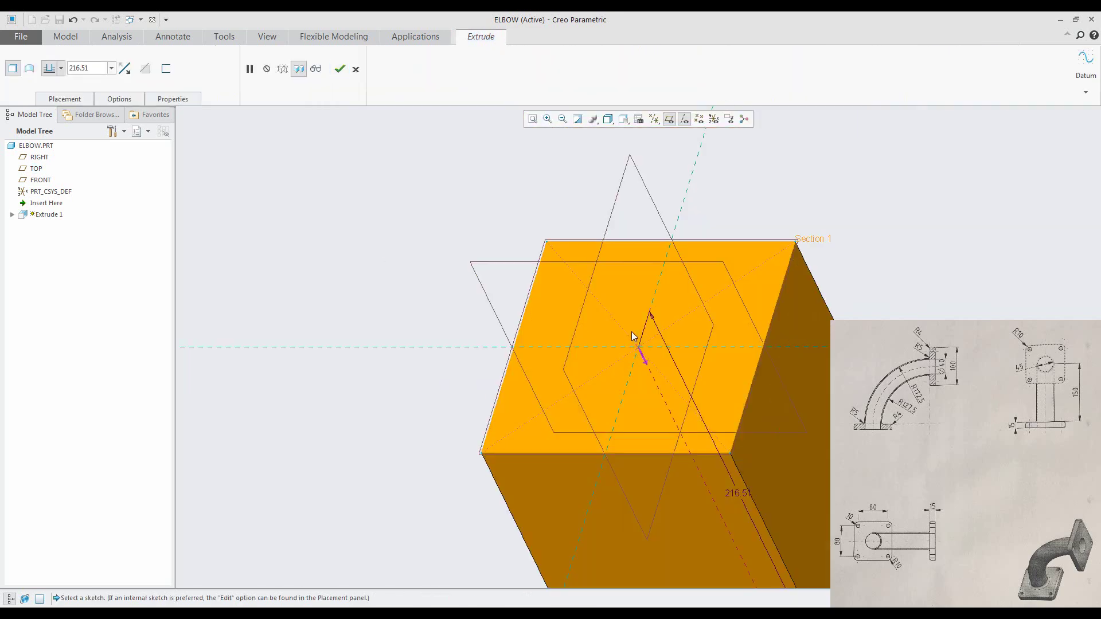
double_click(733, 491)
text(15)
key(Return)
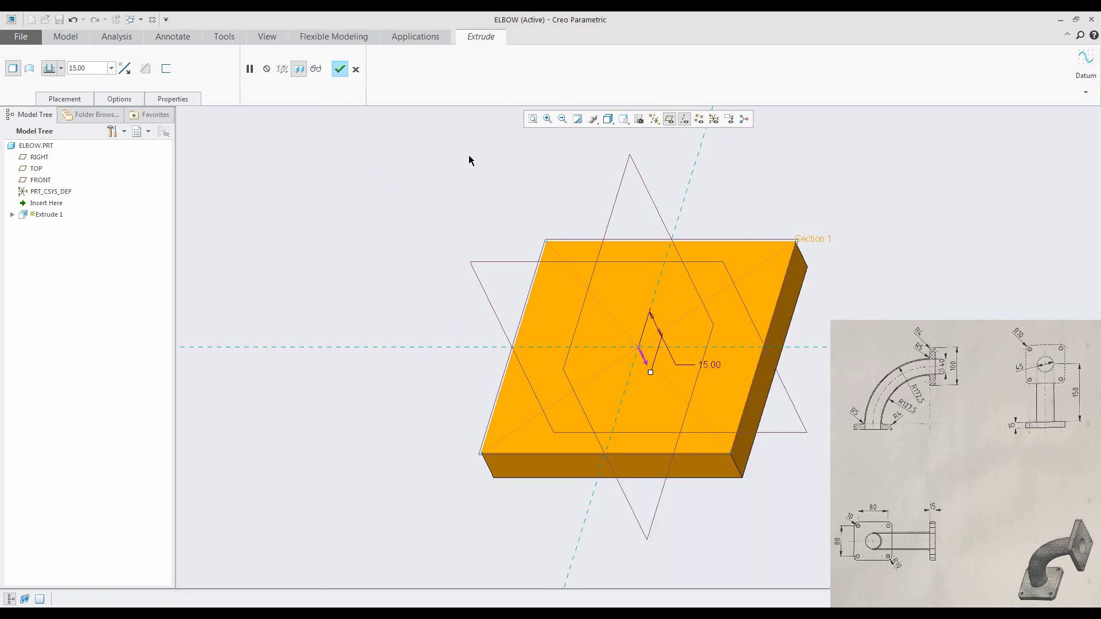
click(340, 70)
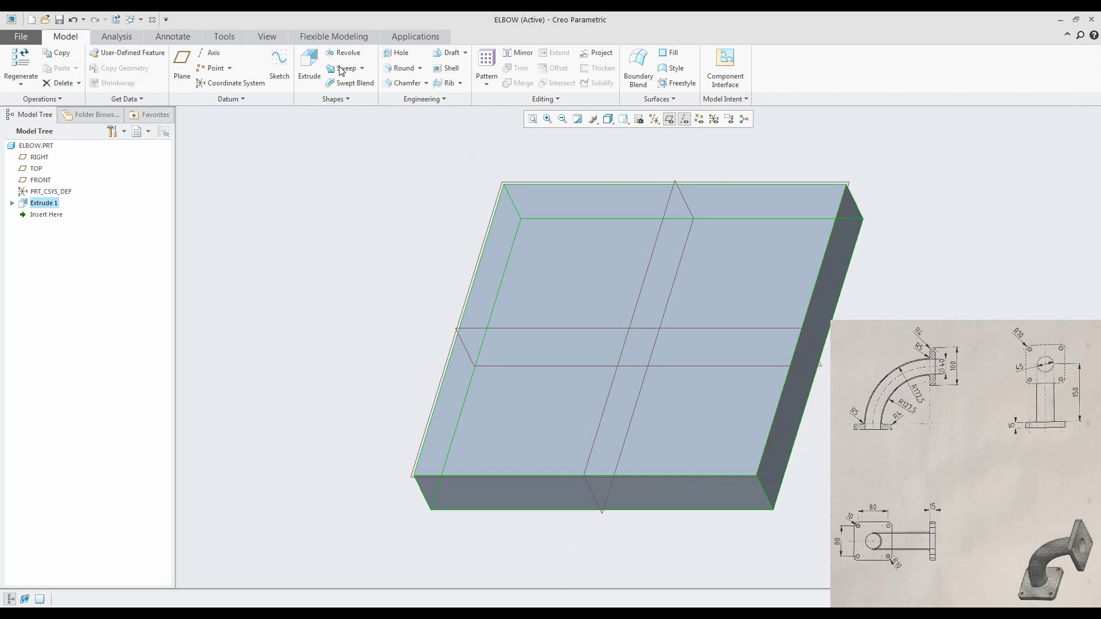
Place a 10 diameter hole near a corner of the plate's large face, with the RIGHT and FRONT planes as offset references.
click(390, 57)
click(557, 230)
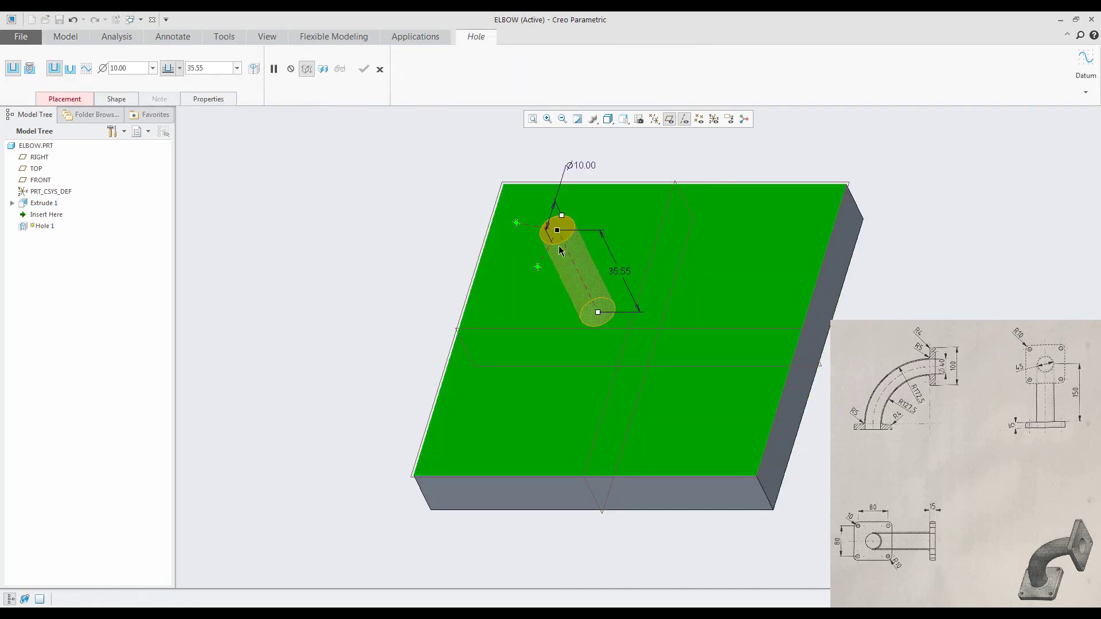
drag(538, 267, 661, 230)
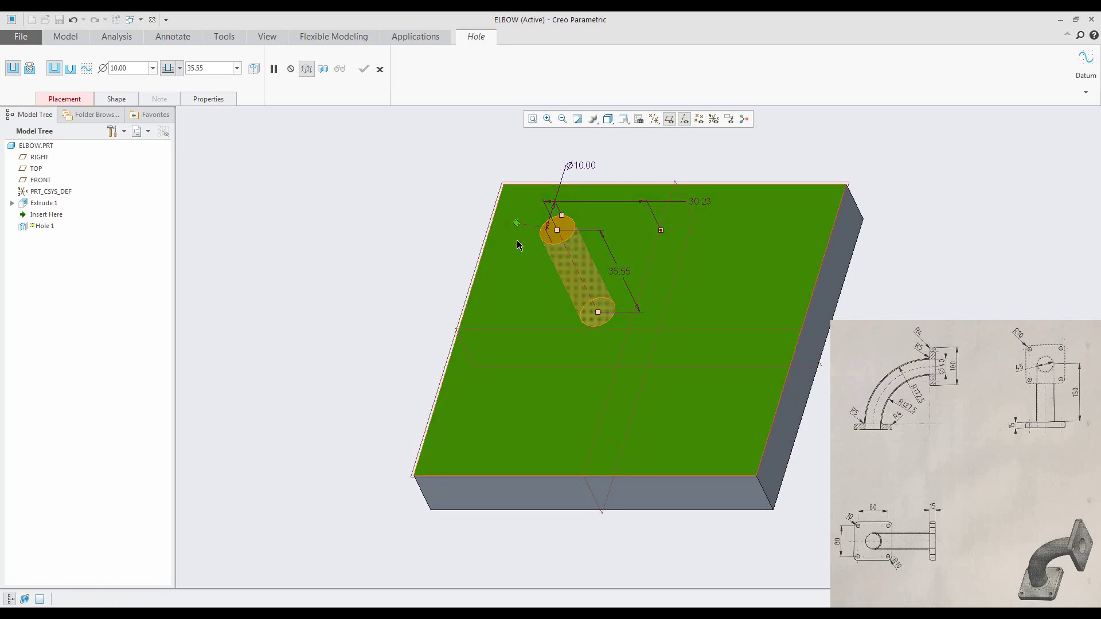
drag(517, 224, 507, 329)
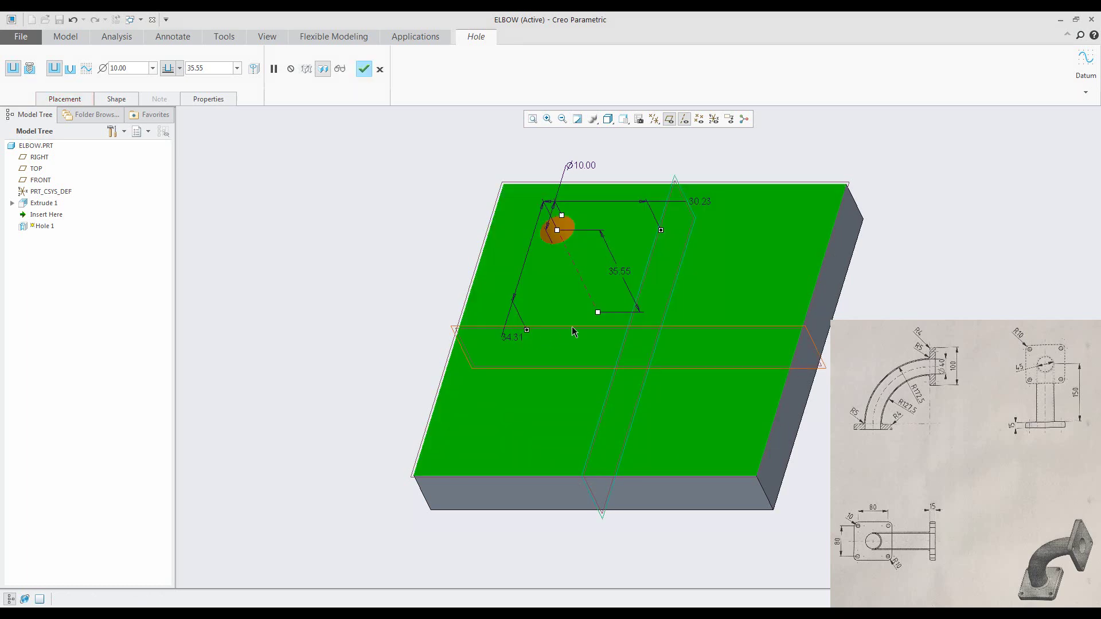
Set the corner hole's offsets from the FRONT and RIGHT planes to 40 each.
double_click(512, 336)
text(40)
key(Return)
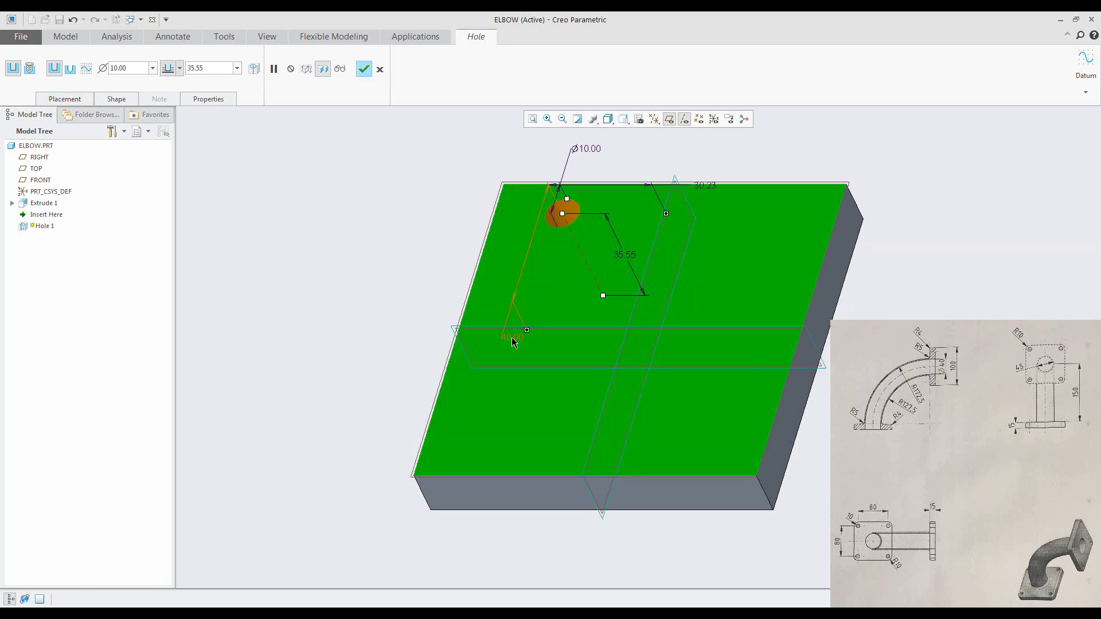
double_click(709, 184)
text(40)
key(Return)
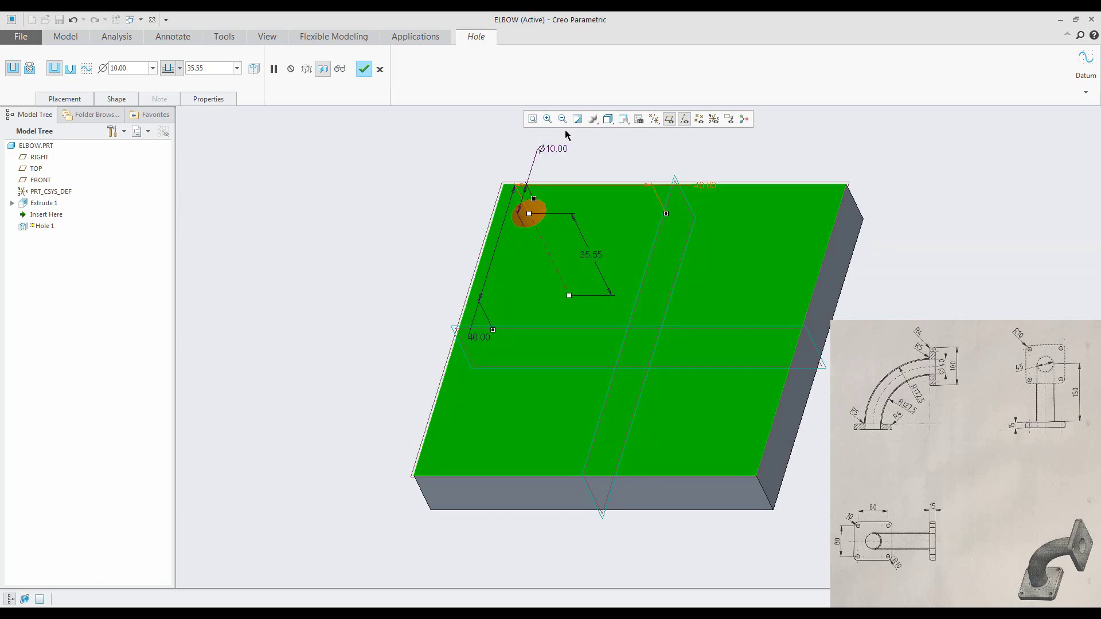
Set the corner hole's depth to Through All and complete it.
click(179, 69)
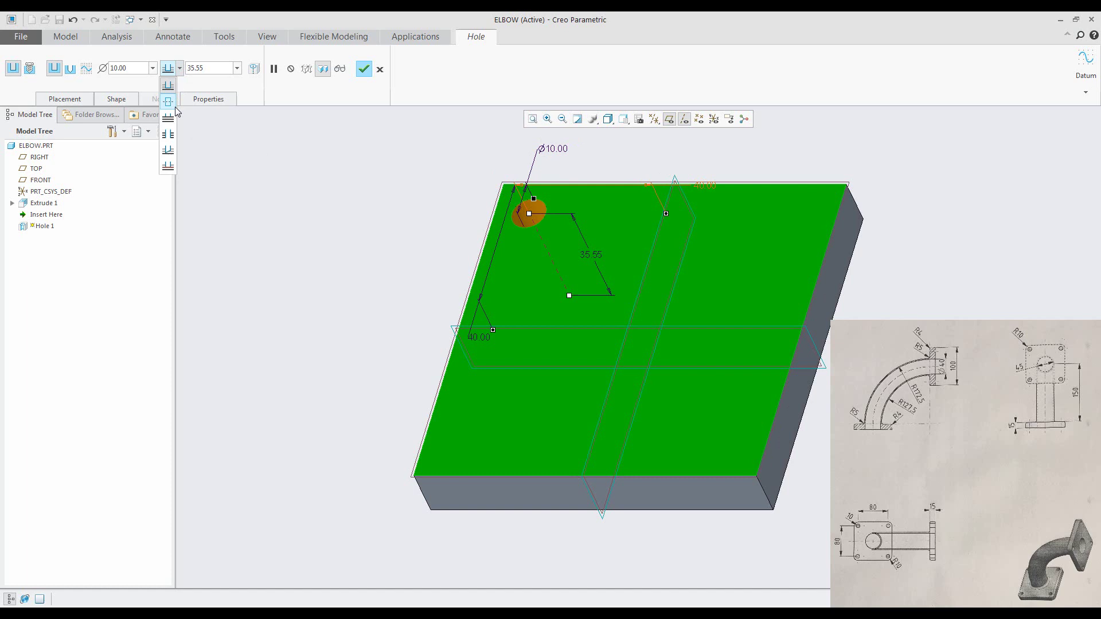
click(168, 138)
click(363, 69)
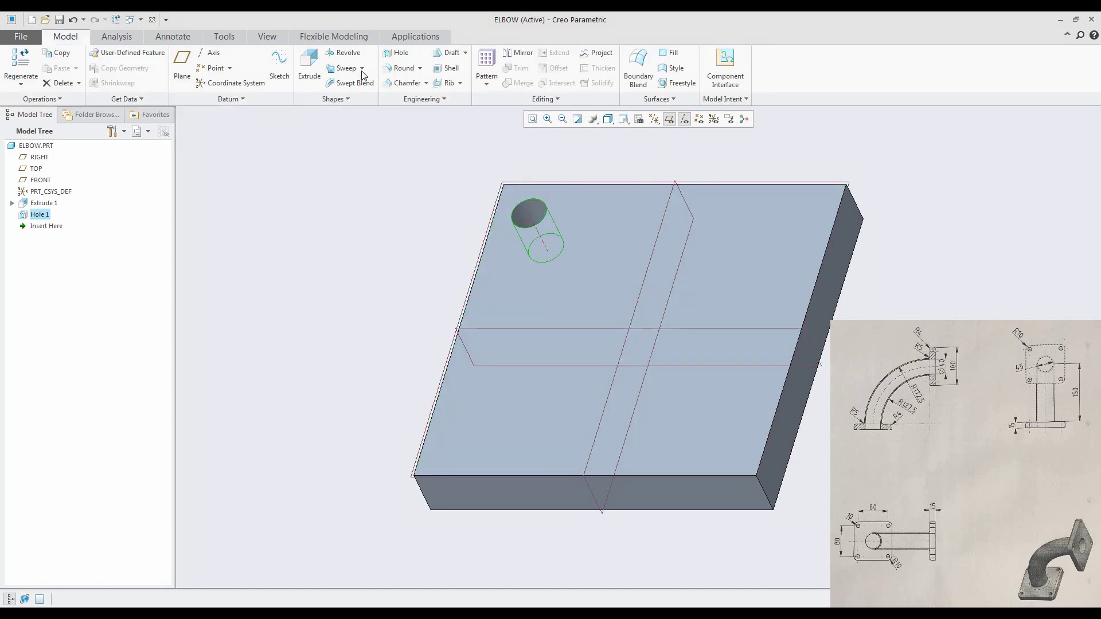
Pattern the corner hole by its two offset dimensions, with two instances per direction spaced 80 apart, to fill all four corners.
click(485, 60)
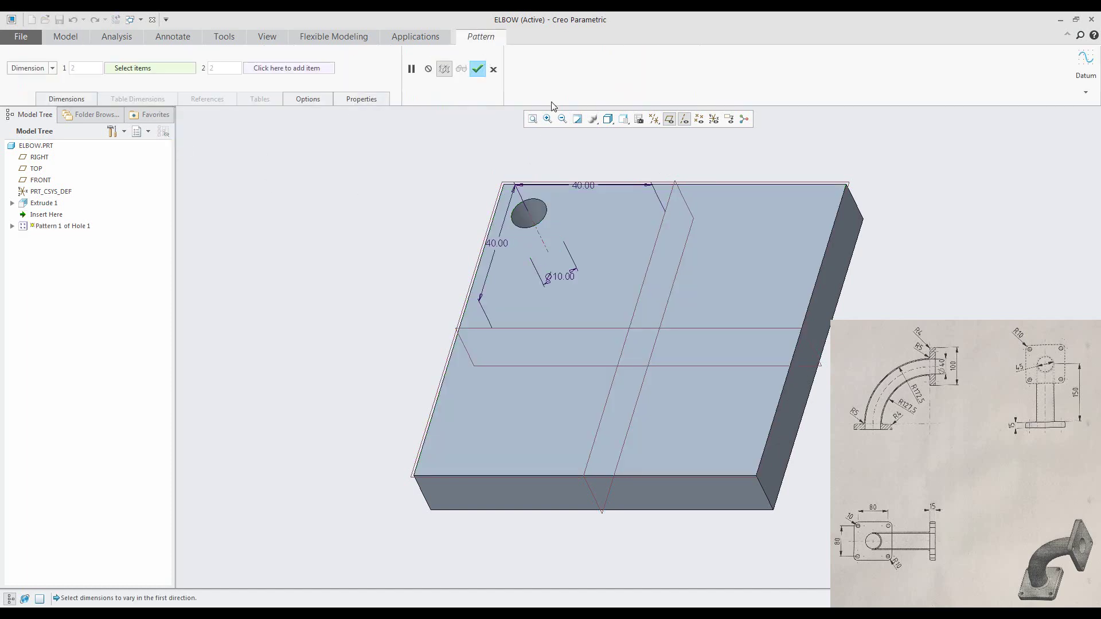
click(582, 186)
text(-)
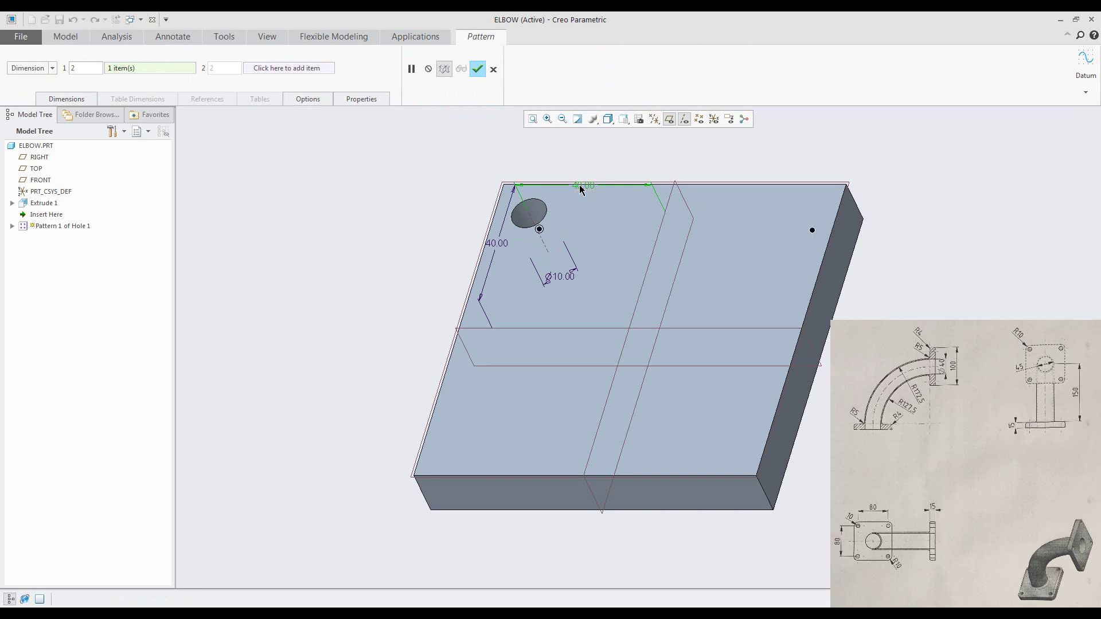
click(276, 69)
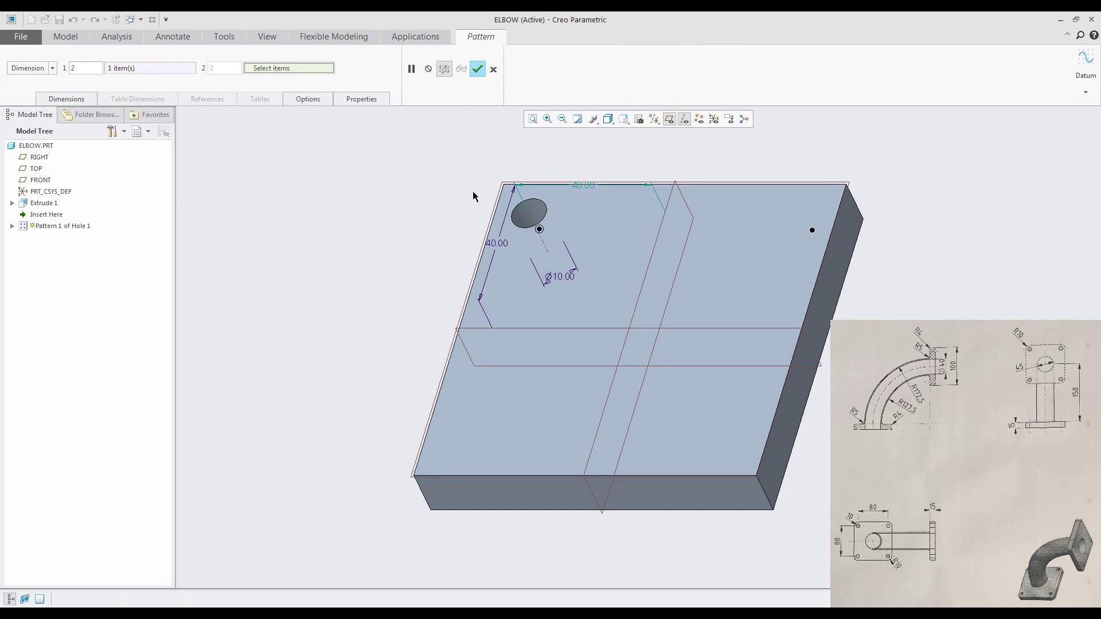
click(504, 246)
text(-40)
key(Return)
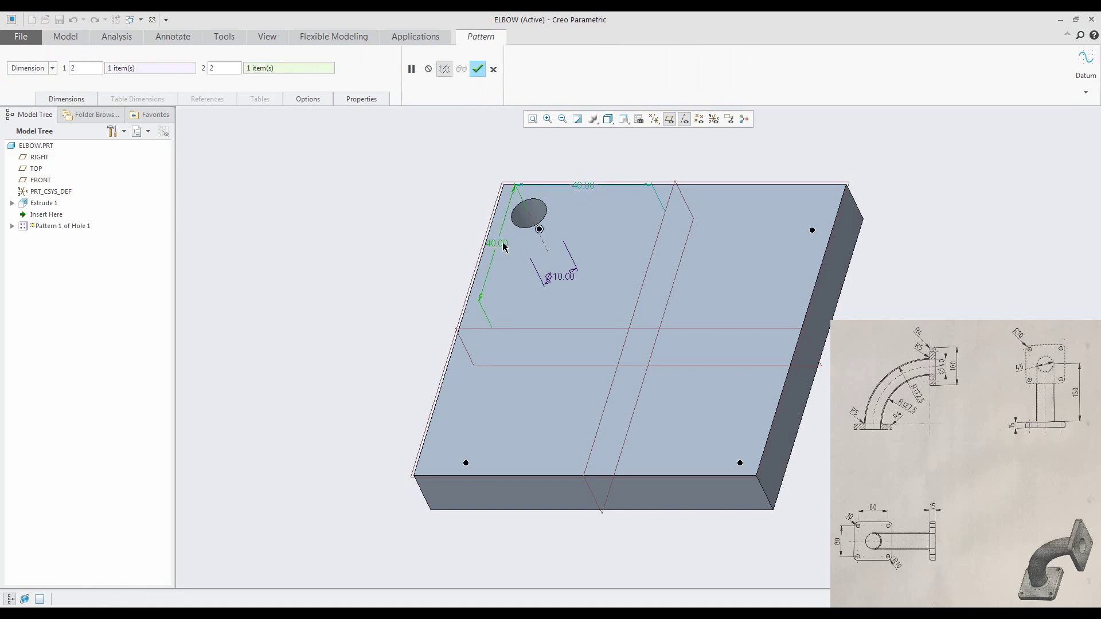
click(477, 70)
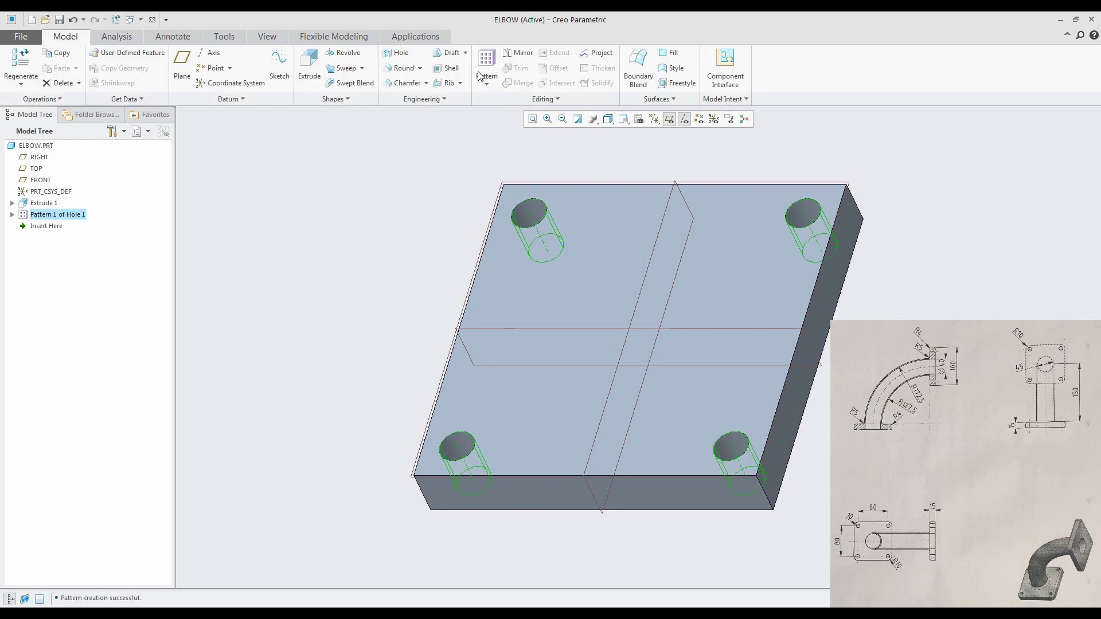
click(406, 181)
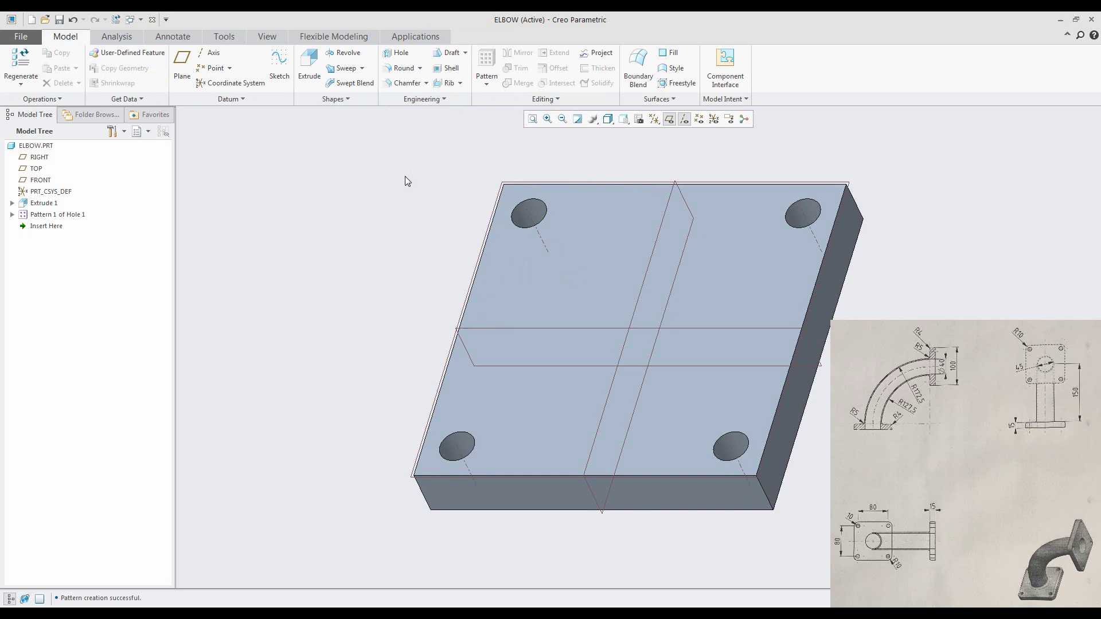
Start a second hole and create a datum axis for it at the intersection of the FRONT and RIGHT planes.
click(396, 54)
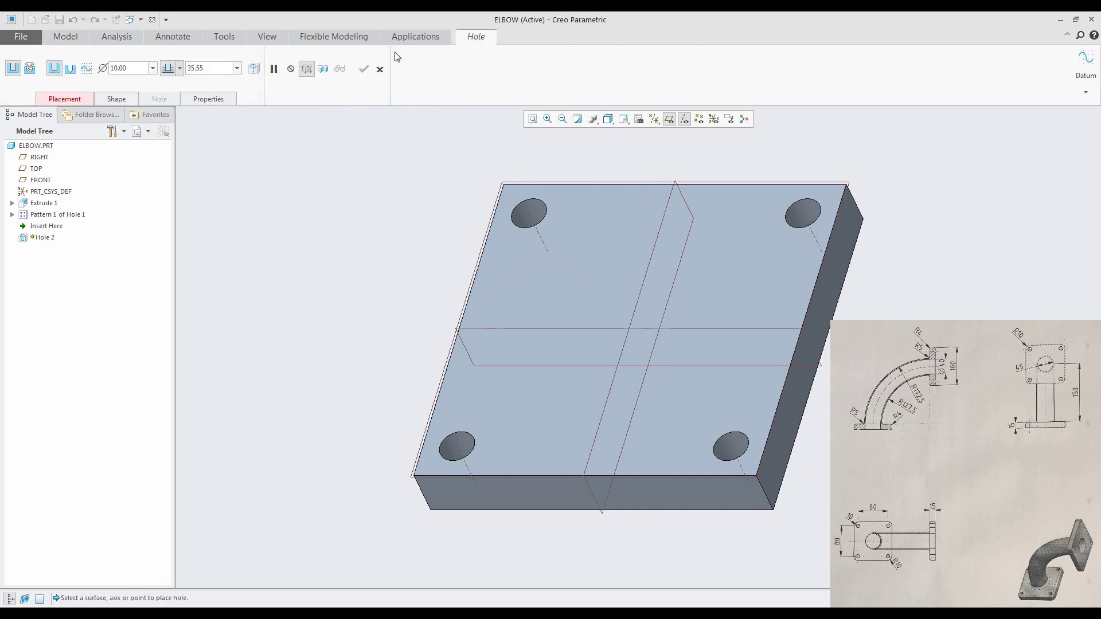
click(1085, 91)
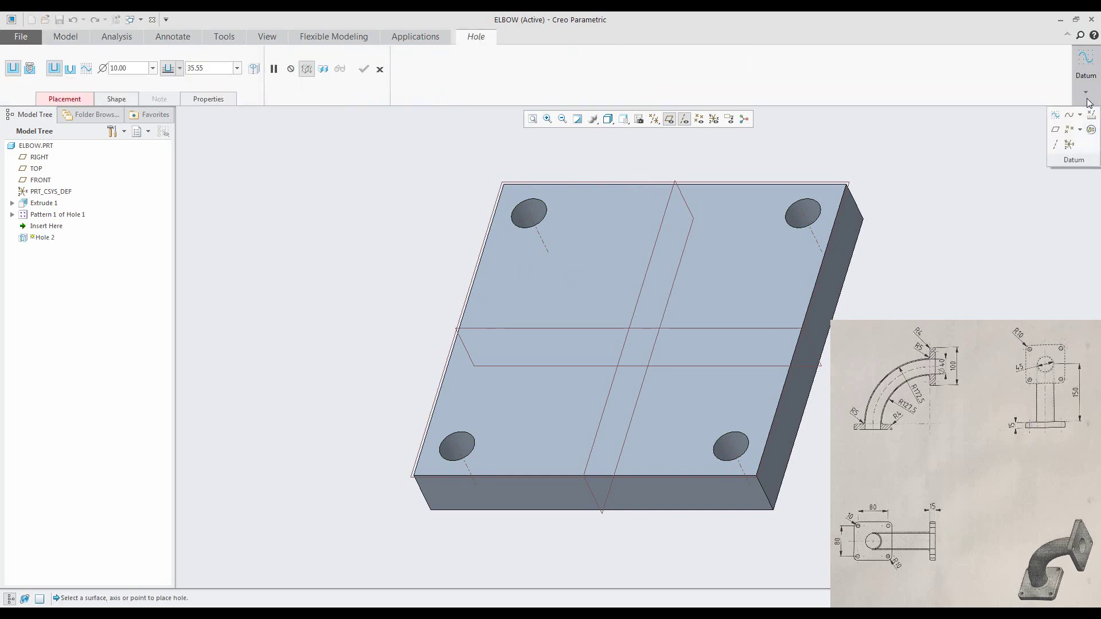
click(1056, 144)
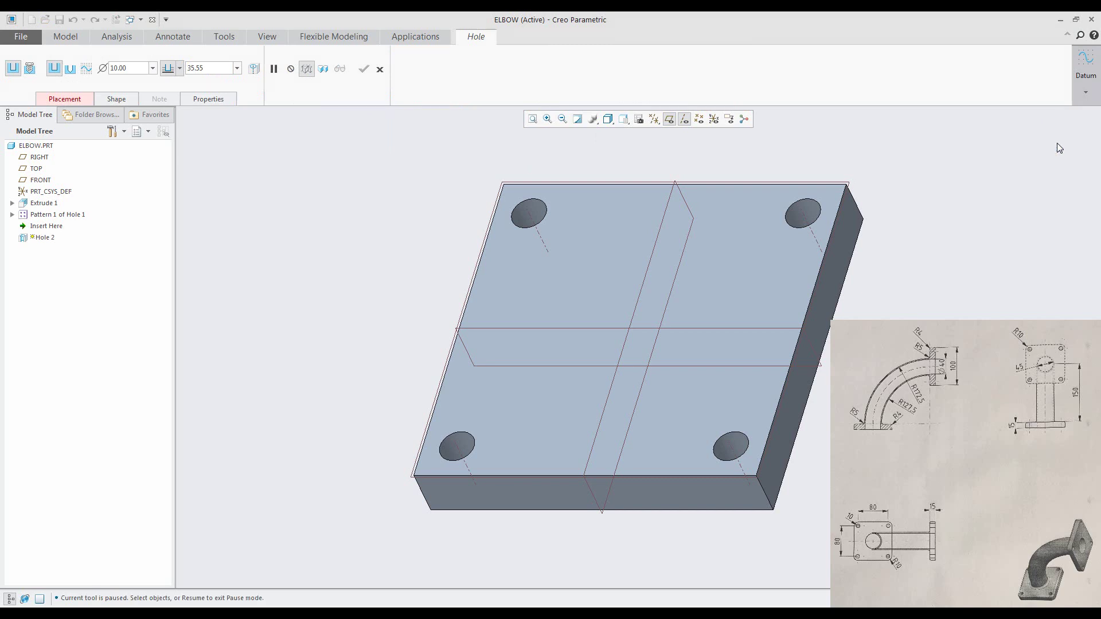
click(576, 328)
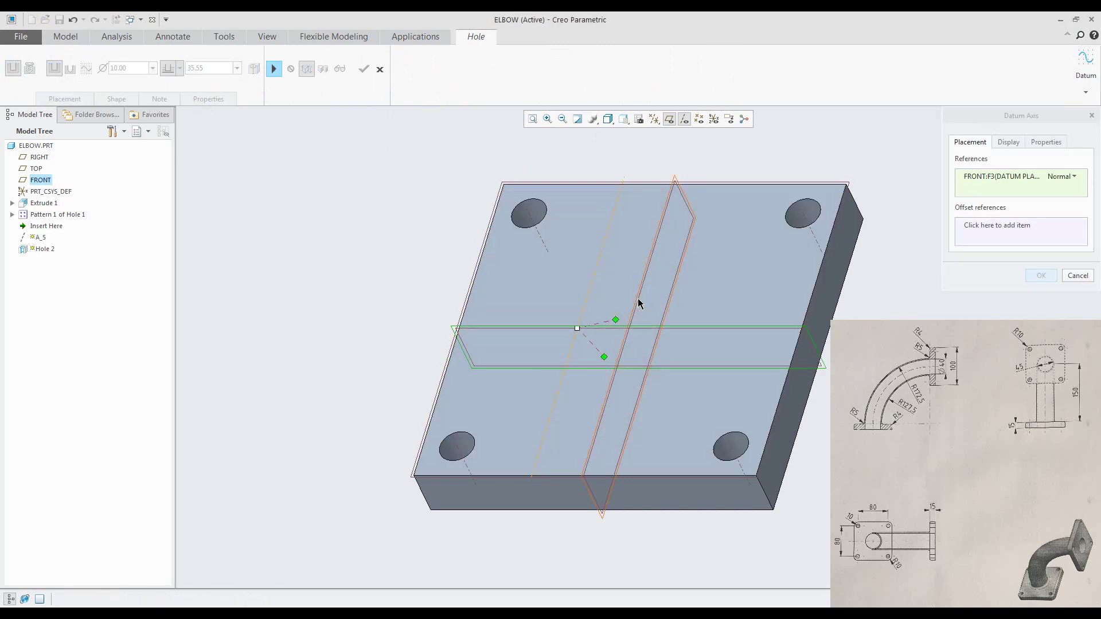
ctrl+click(639, 302)
click(1039, 276)
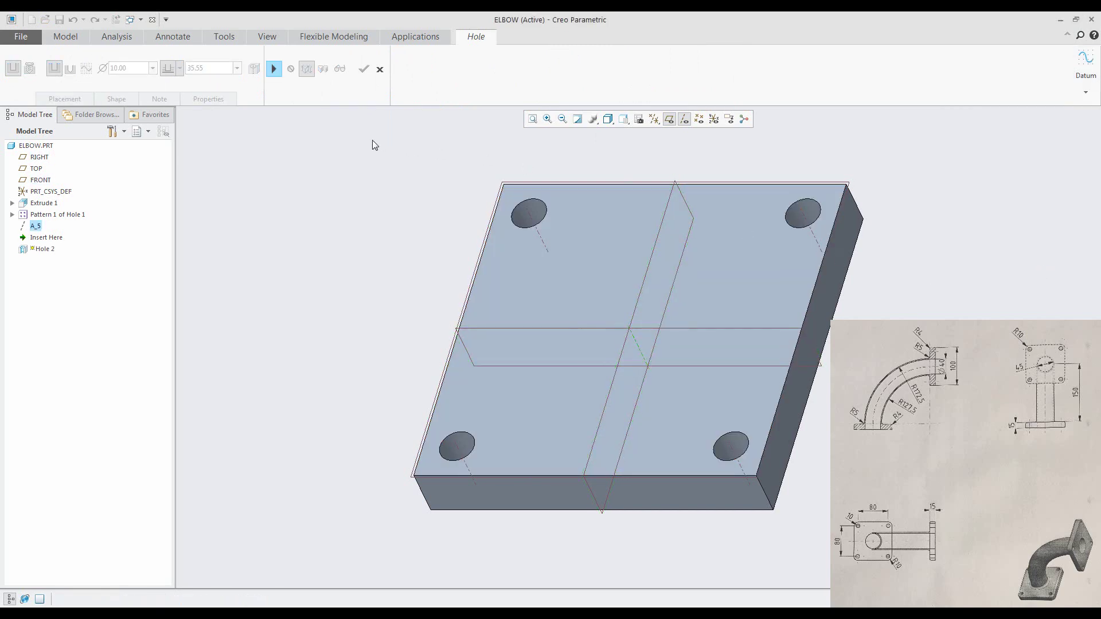
Place the hole on the new central axis and the plate's large face, and set its diameter to 40.
click(277, 71)
ctrl+click(596, 257)
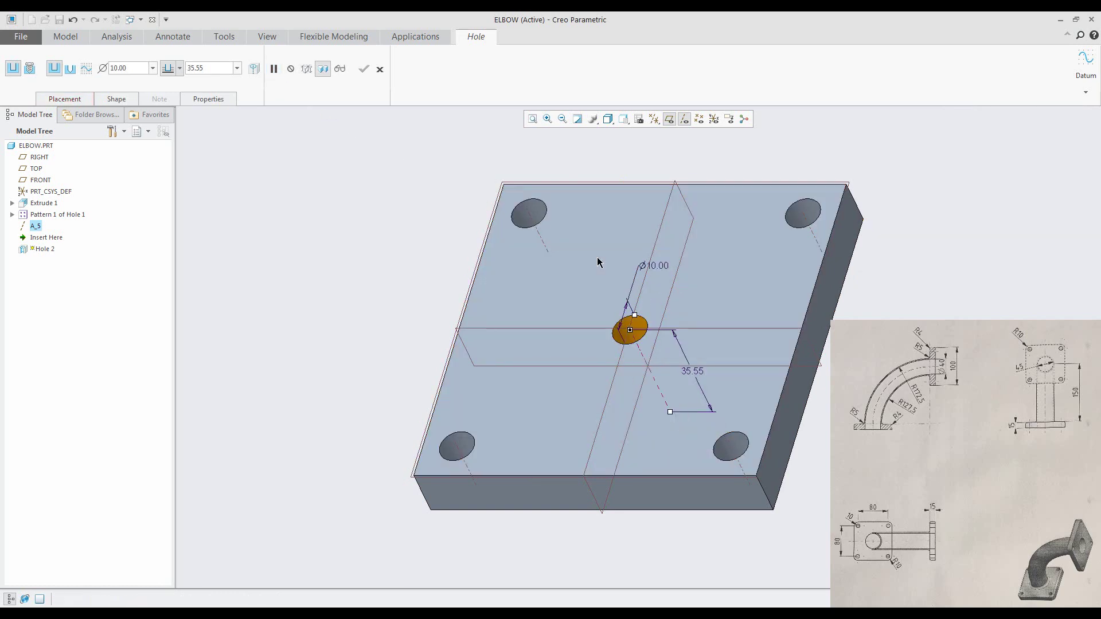
double_click(653, 265)
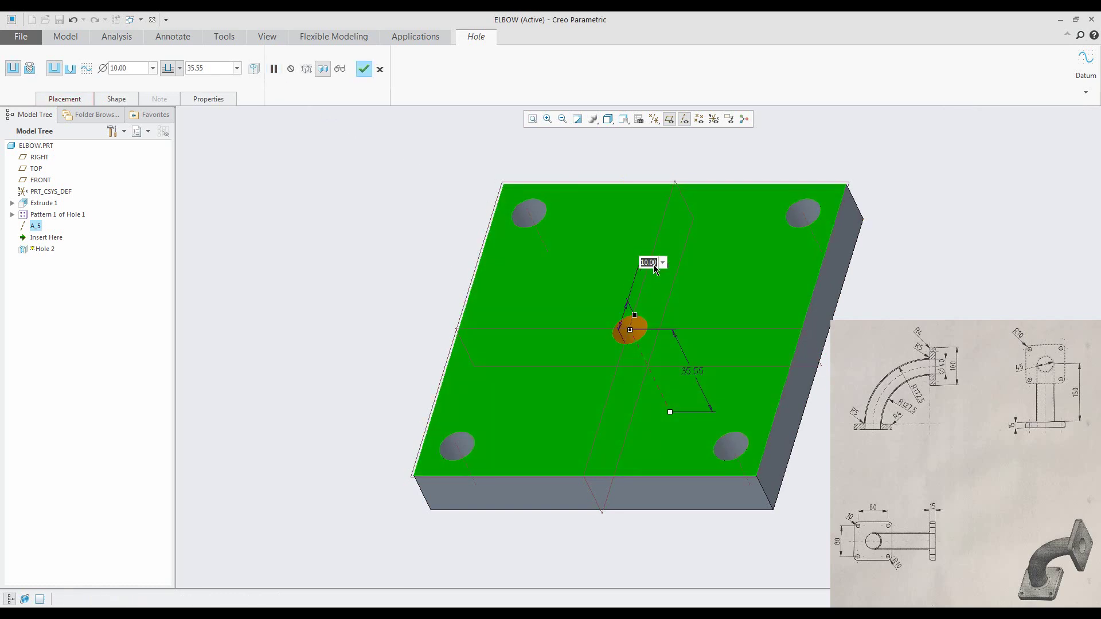
text(40)
key(Return)
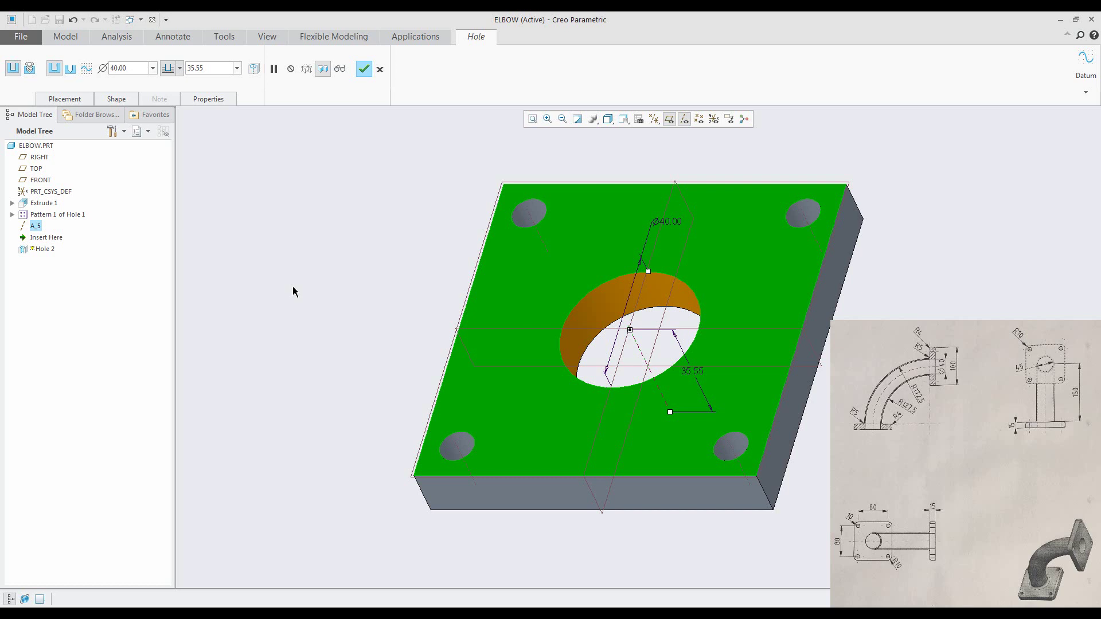
Set the central hole's depth to Through All and complete it.
click(180, 69)
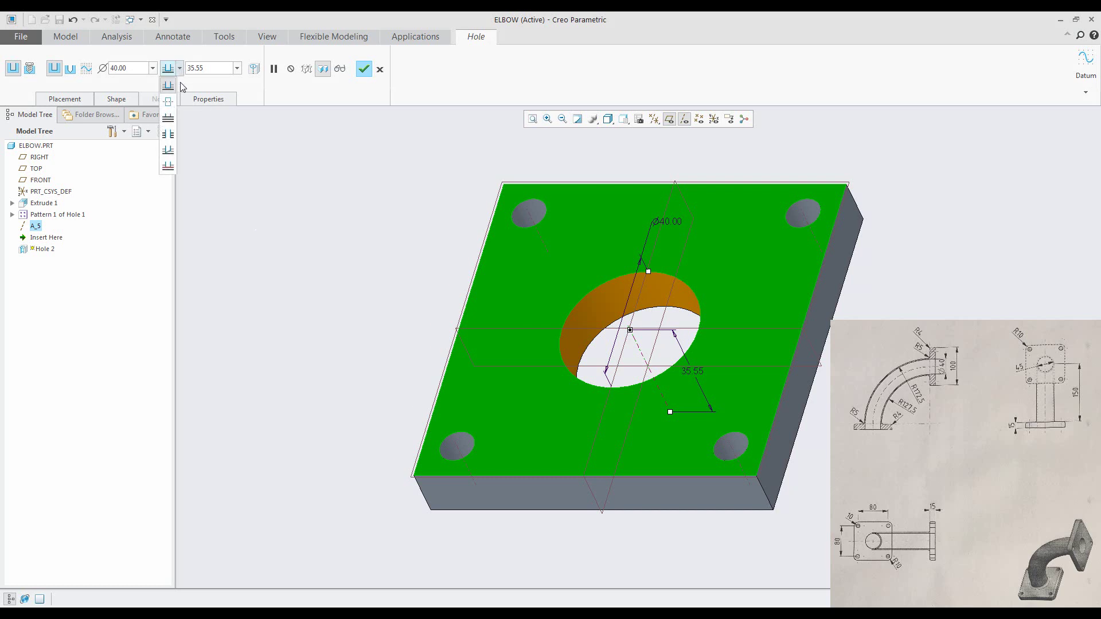
click(168, 134)
click(364, 69)
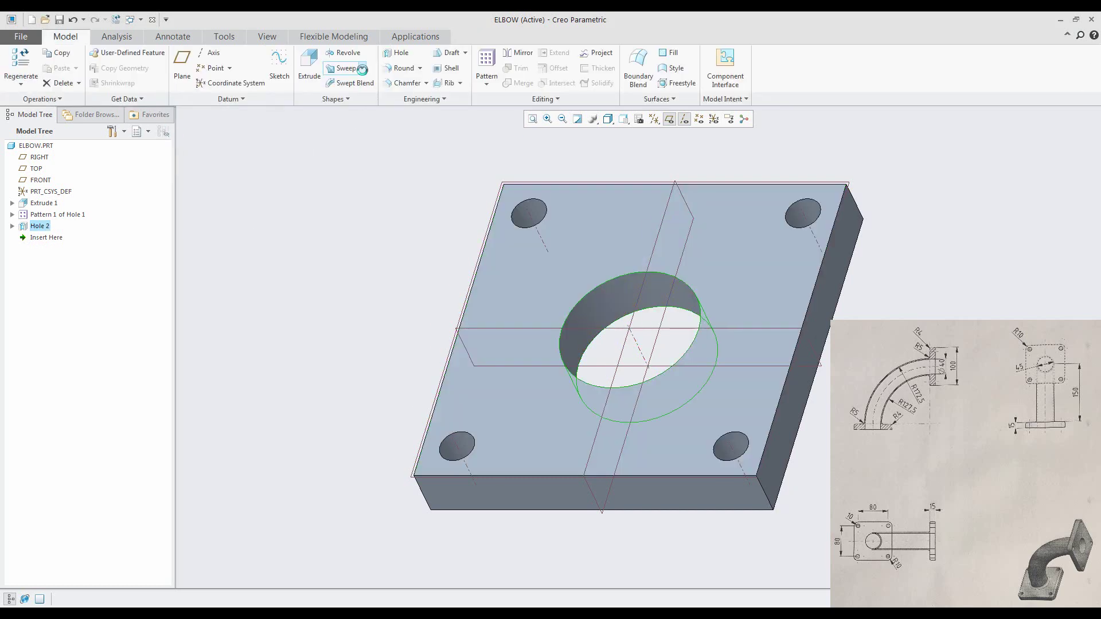
click(374, 202)
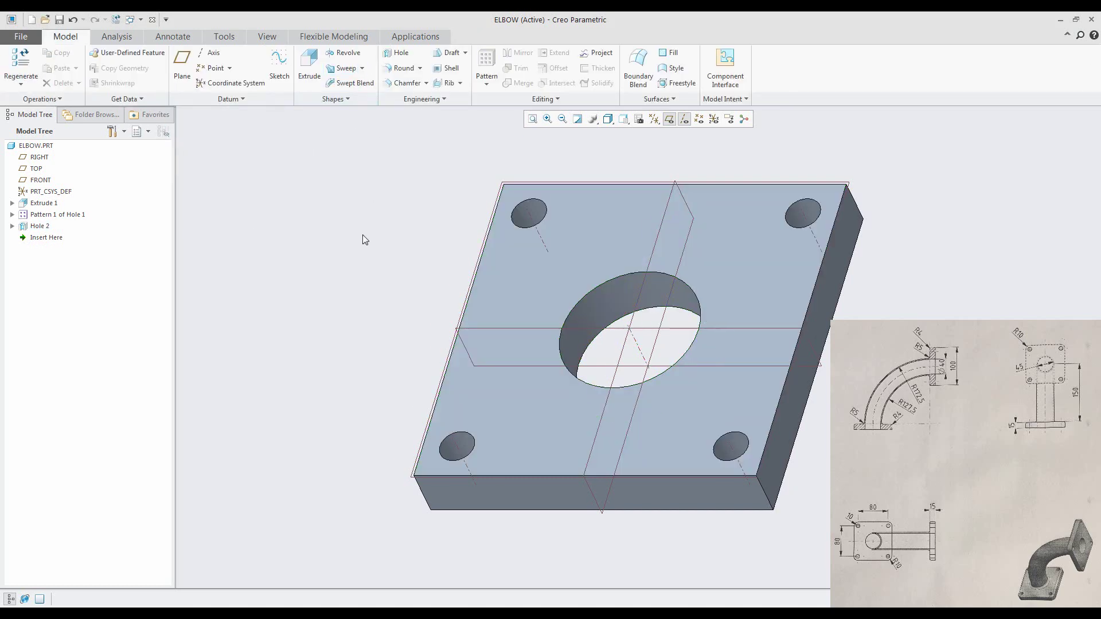
Round the four vertical corner edges of the square flange with a radius of 10.
click(402, 68)
click(768, 495)
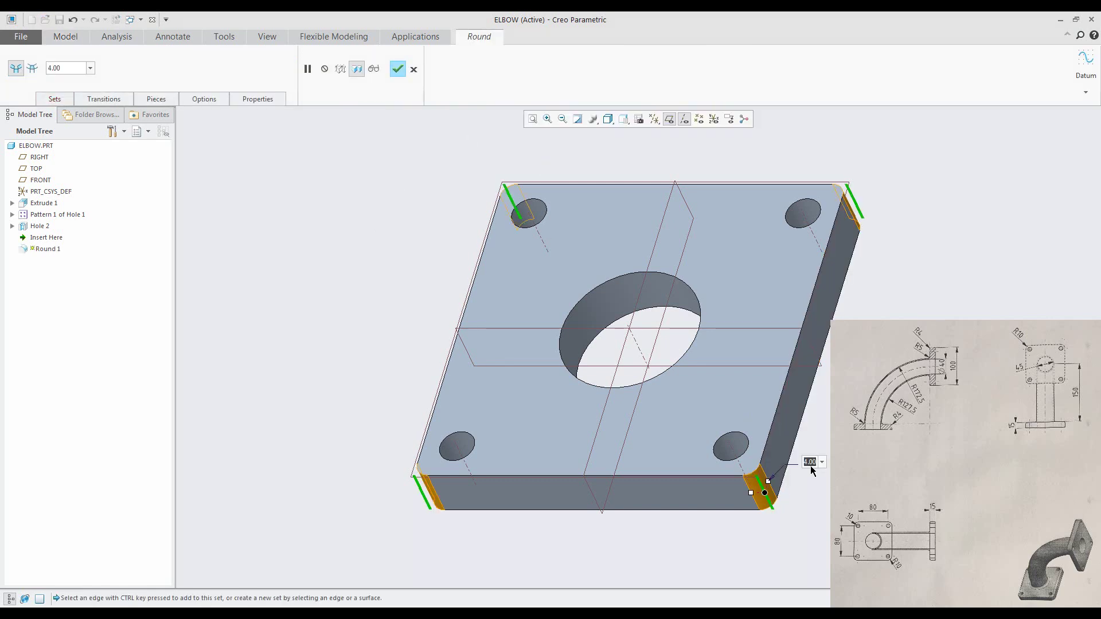
text(10)
key(Return)
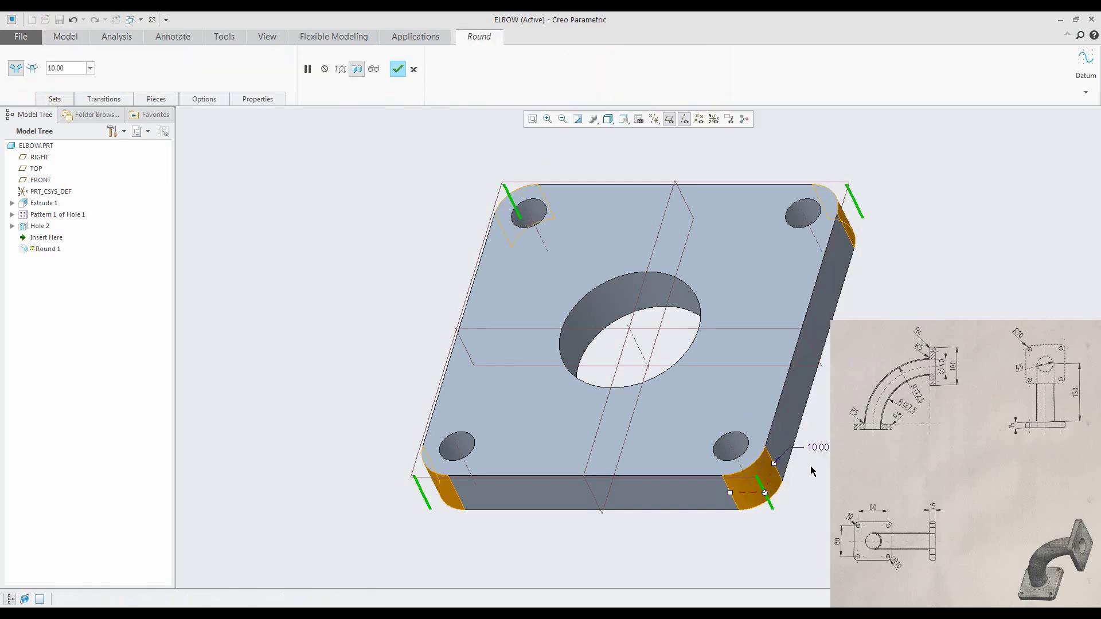
click(399, 70)
Start a datum axis normal to the FRONT plane, with the TOP and RIGHT planes as offset references.
scroll(333, 292, down, 4)
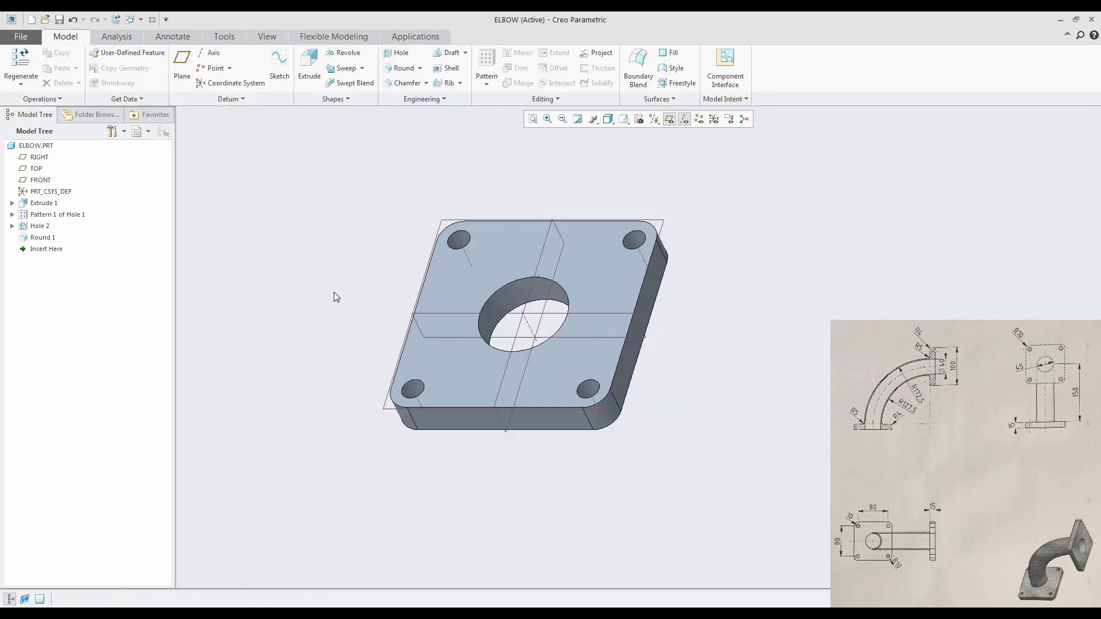
shift+middle_drag(337, 281, 312, 302)
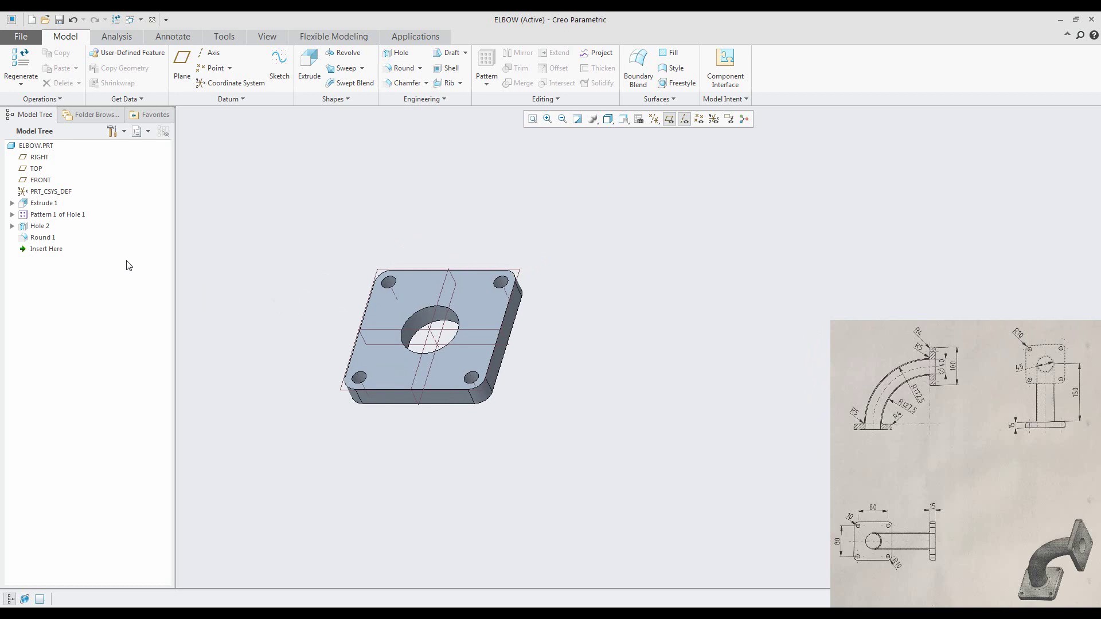
click(211, 53)
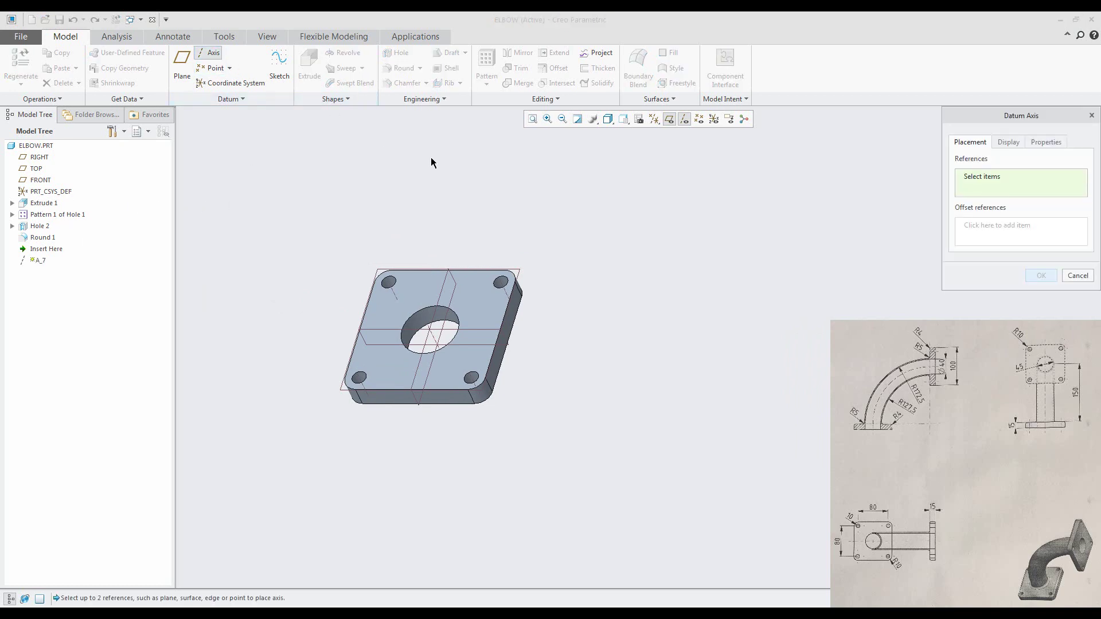
click(487, 330)
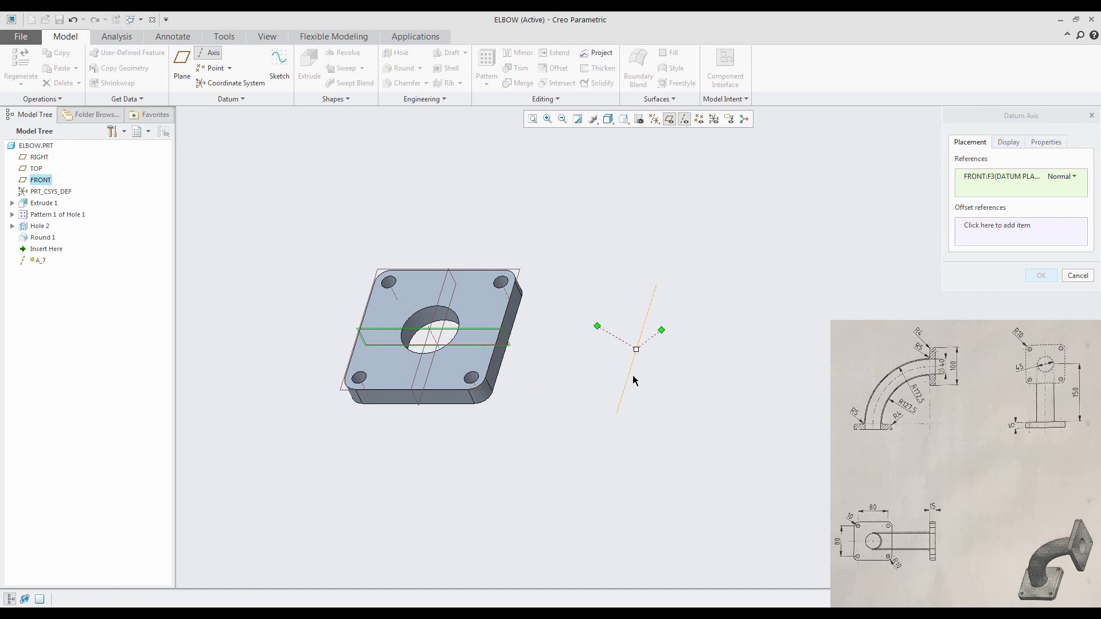
drag(597, 325, 521, 277)
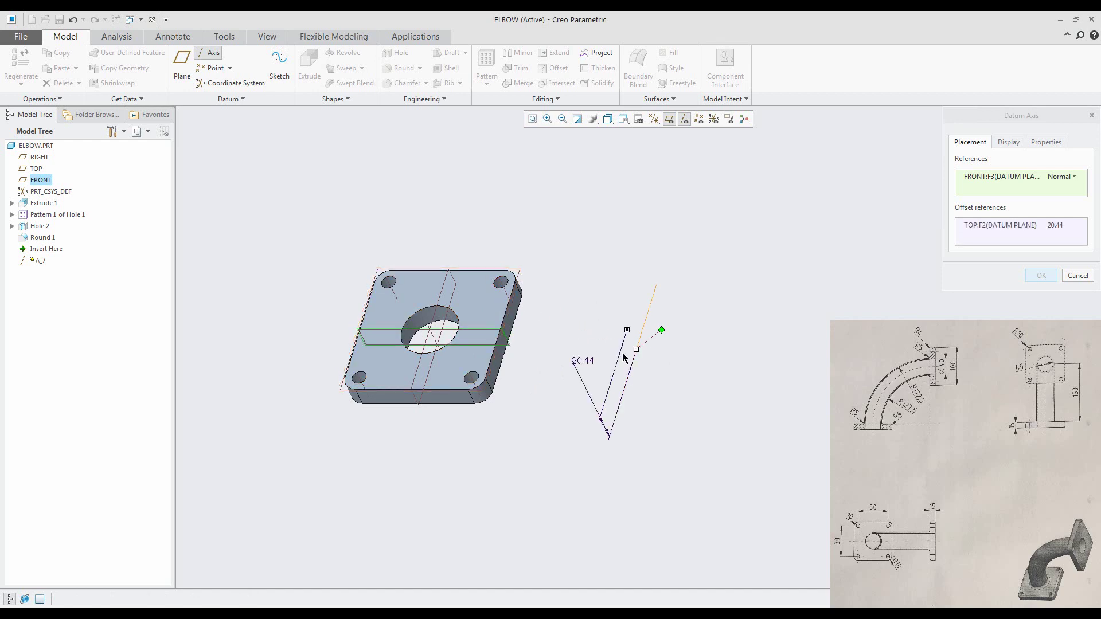
drag(661, 333, 438, 308)
Set the axis offsets to 0 from TOP and (172.5+127.5)/2 from RIGHT, and create the axis.
double_click(582, 359)
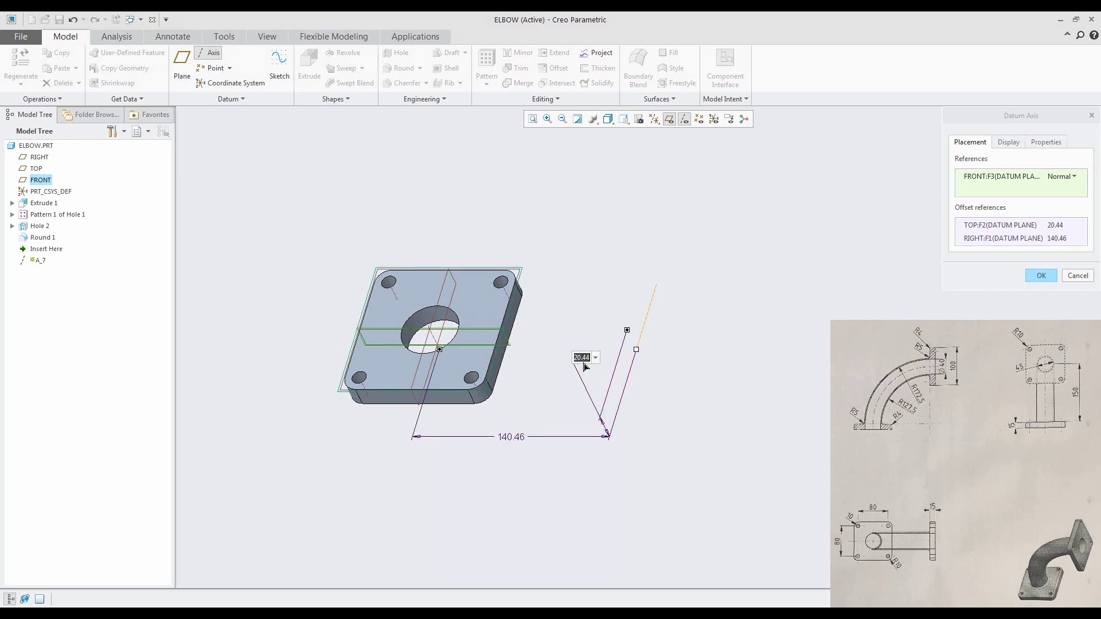
text(0)
key(Return)
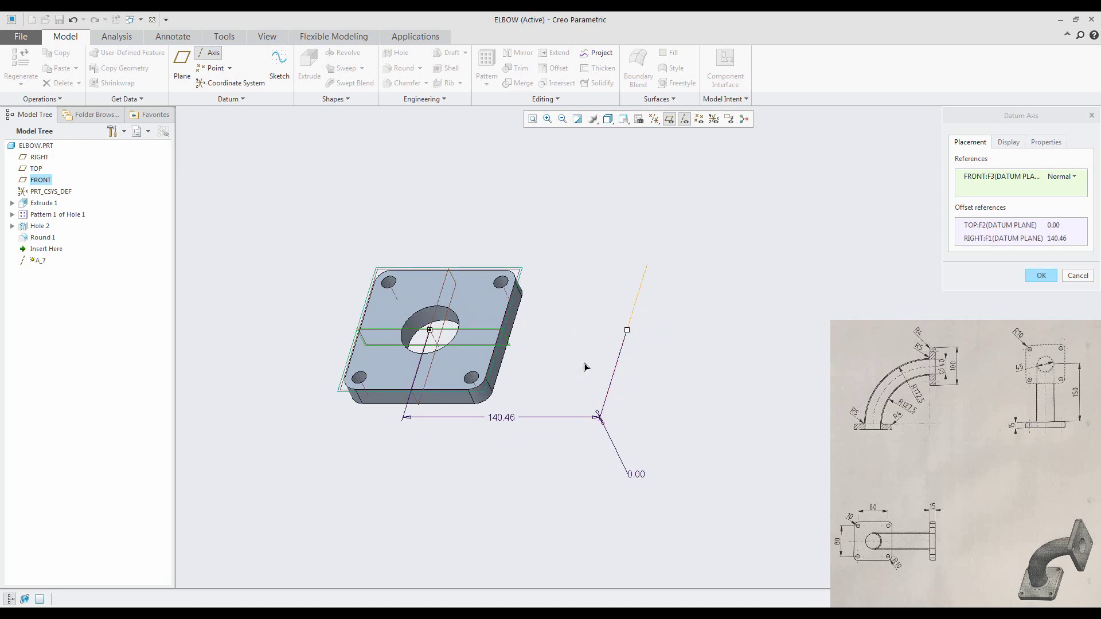
double_click(501, 421)
text(0)
text(172.5+)
text(127.5)
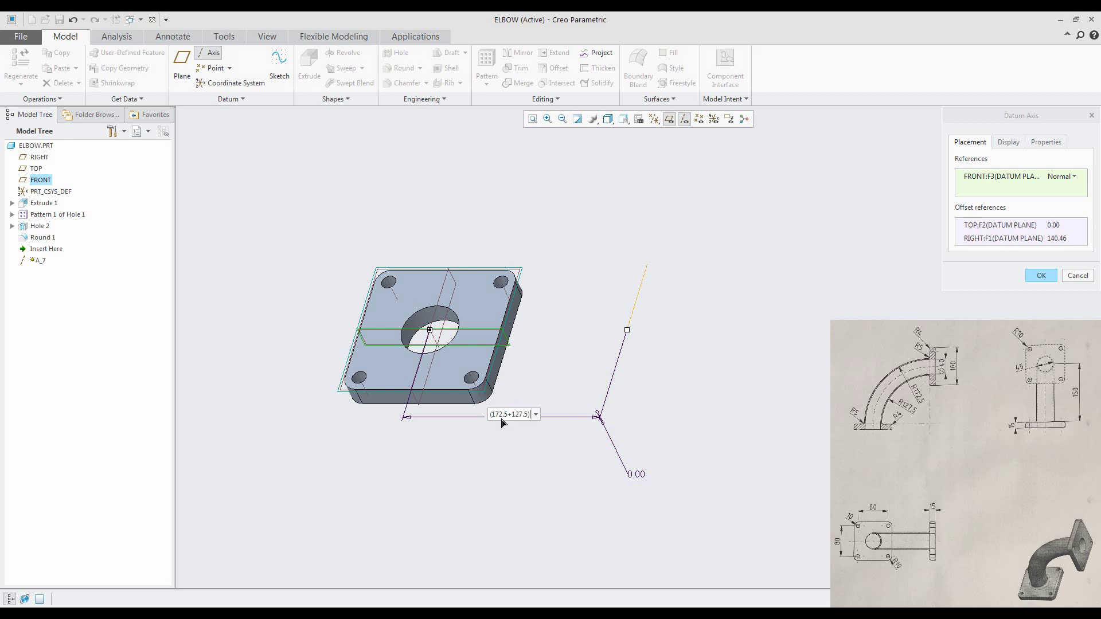
text(/2)
key(Return)
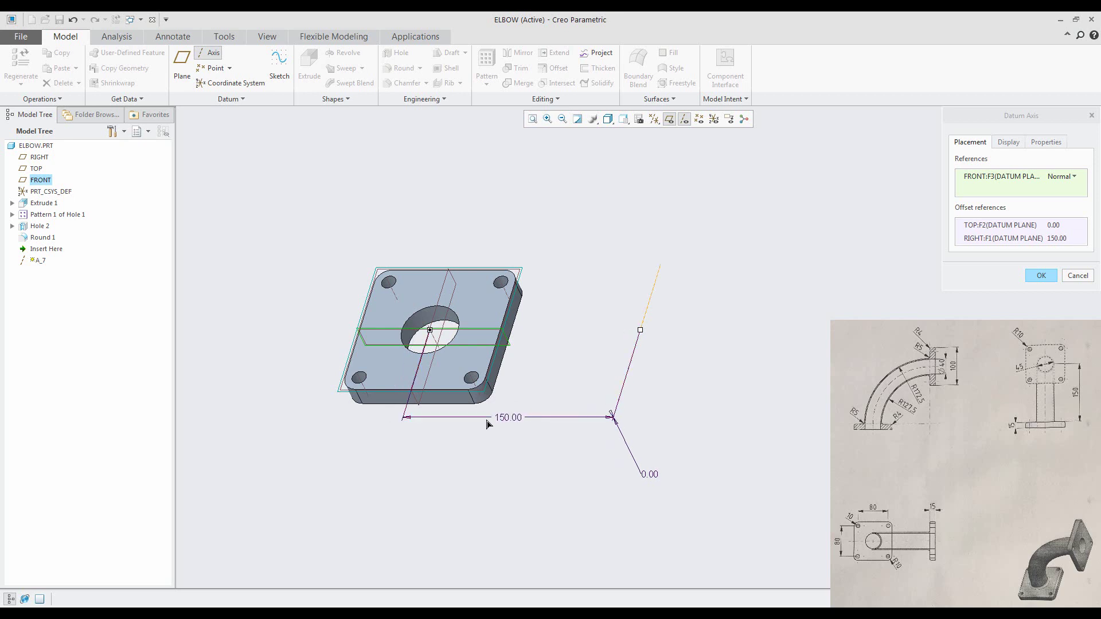
click(1041, 277)
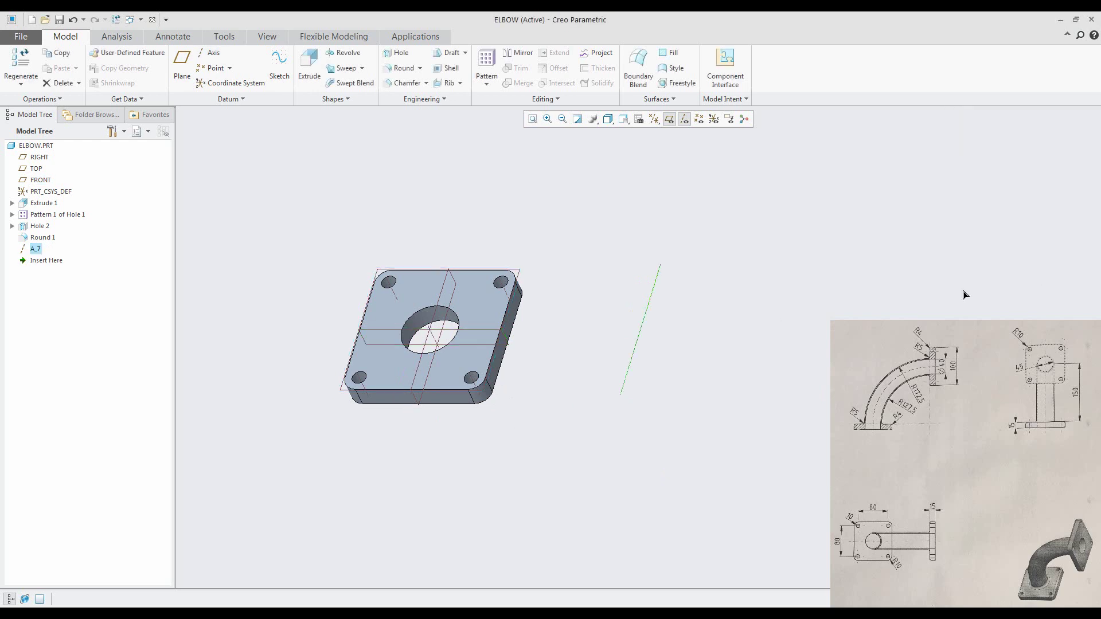
Copy the flange's extrusion, hole pattern, central hole and round, and paste them with Paste Special using move/rotate transformations.
click(40, 240)
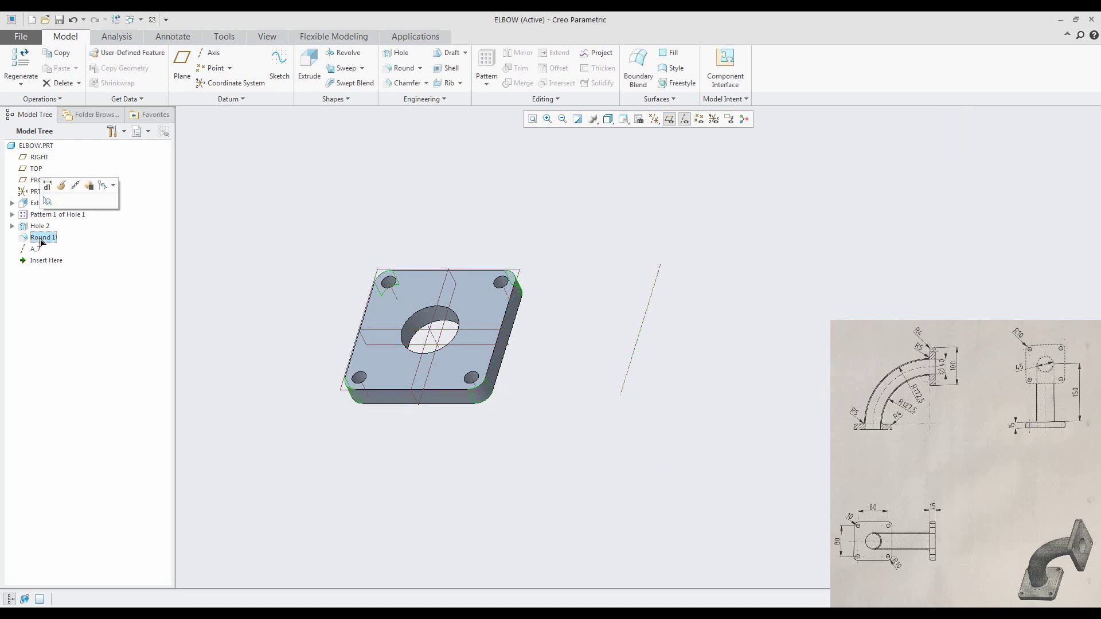
shift+click(36, 206)
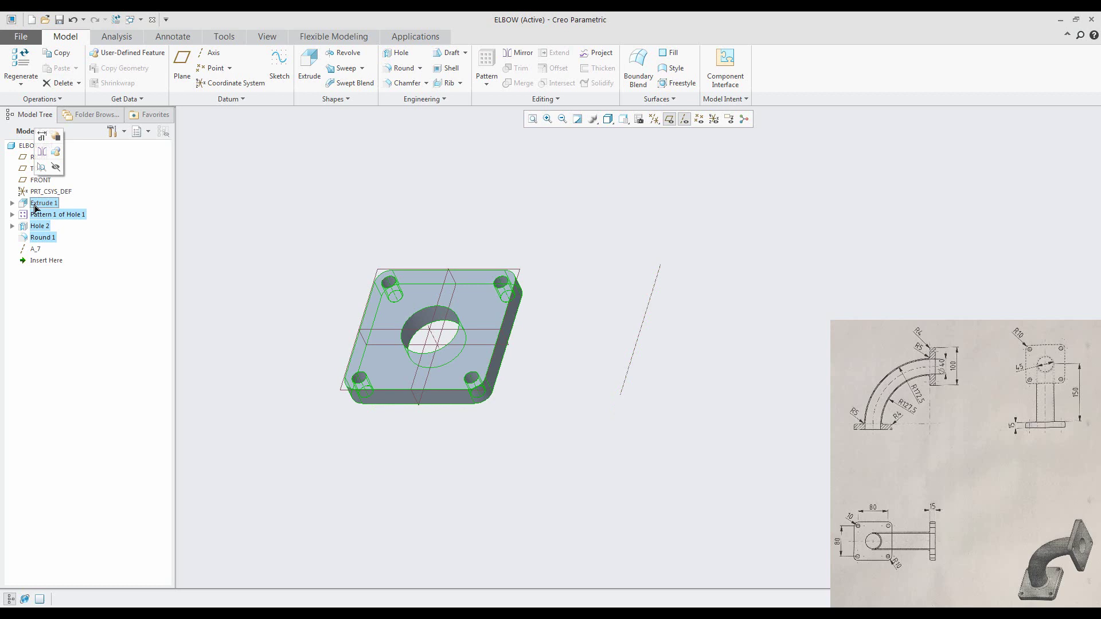
click(58, 53)
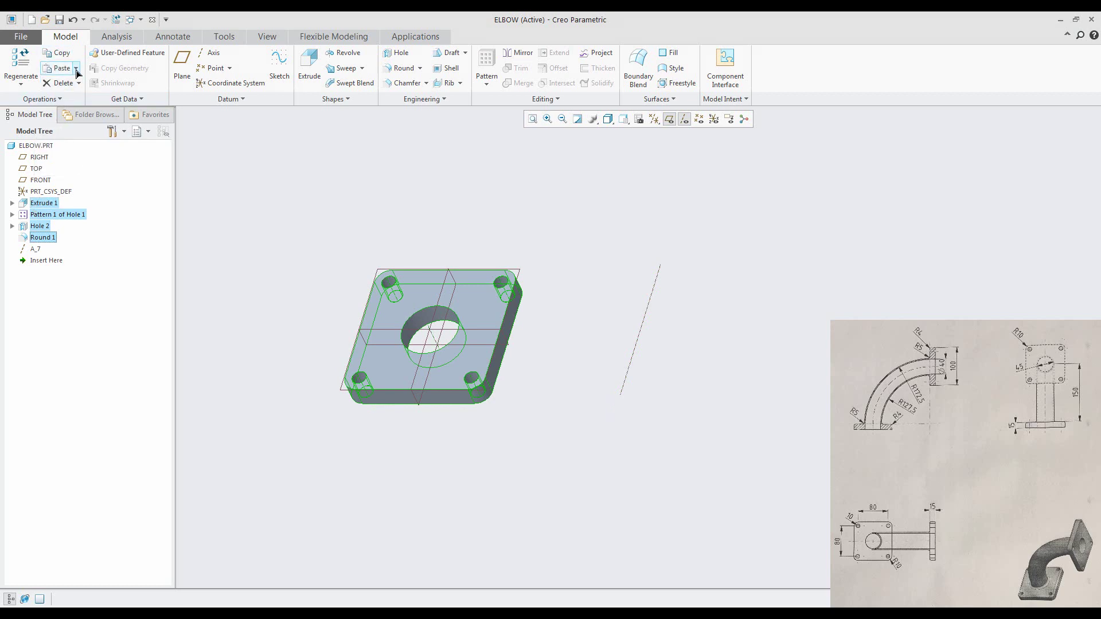
click(76, 68)
click(79, 94)
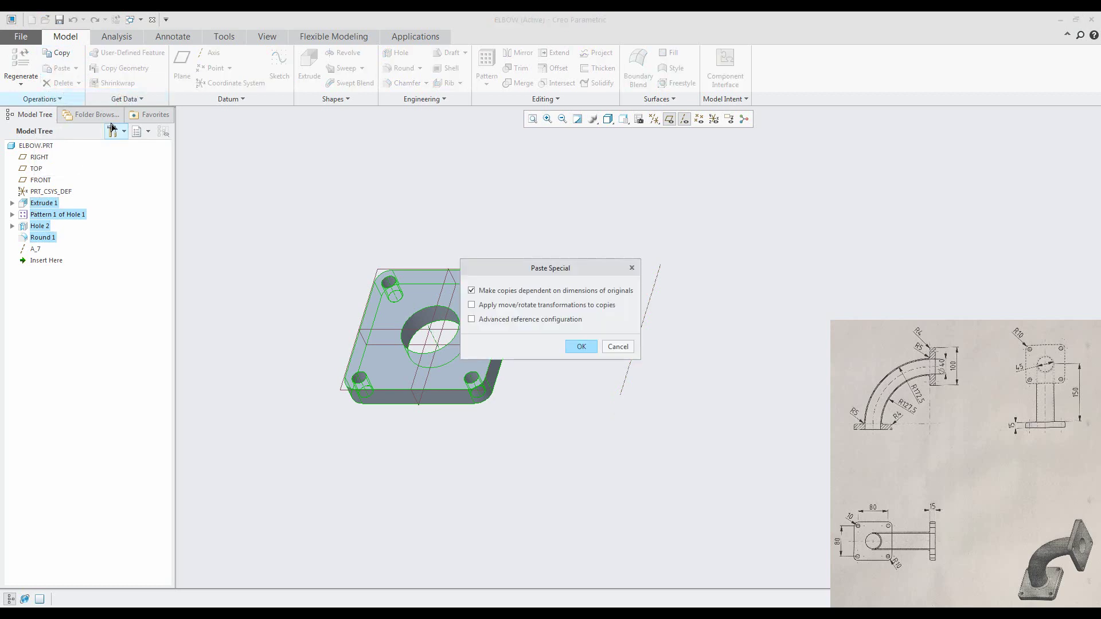
click(472, 305)
click(581, 347)
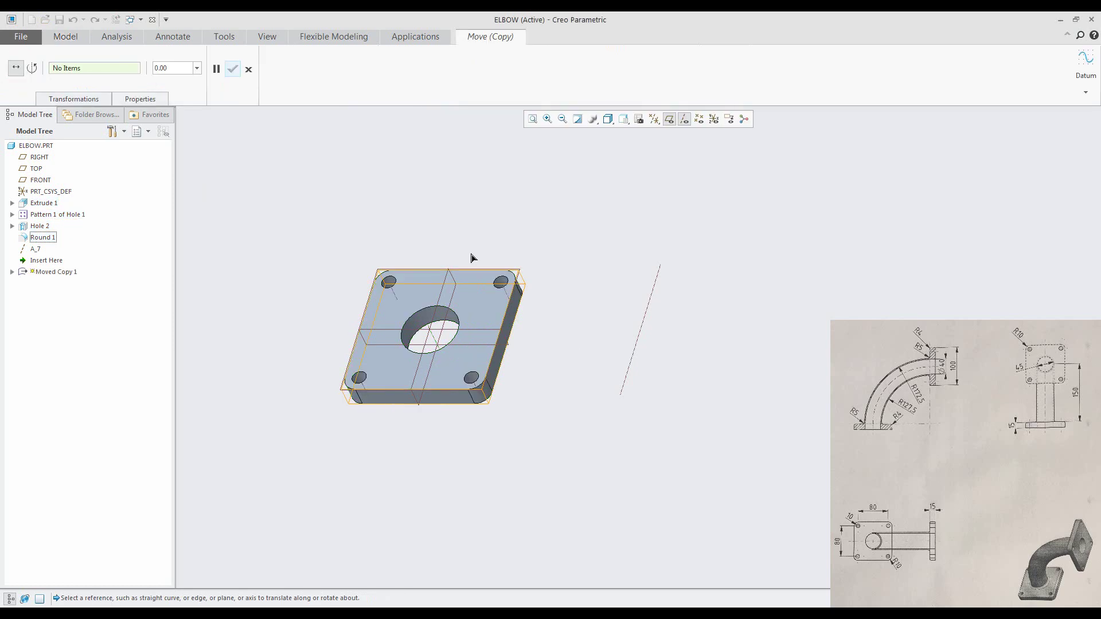
Rotate the copied flange 90 degrees about the offset datum axis and complete the copy.
click(32, 68)
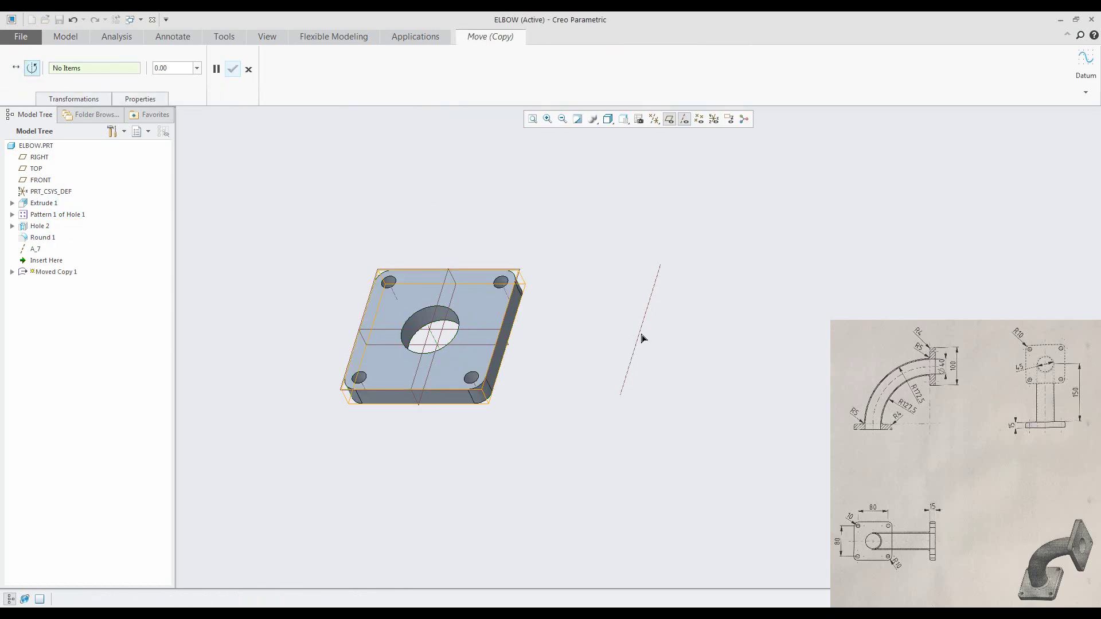
click(635, 339)
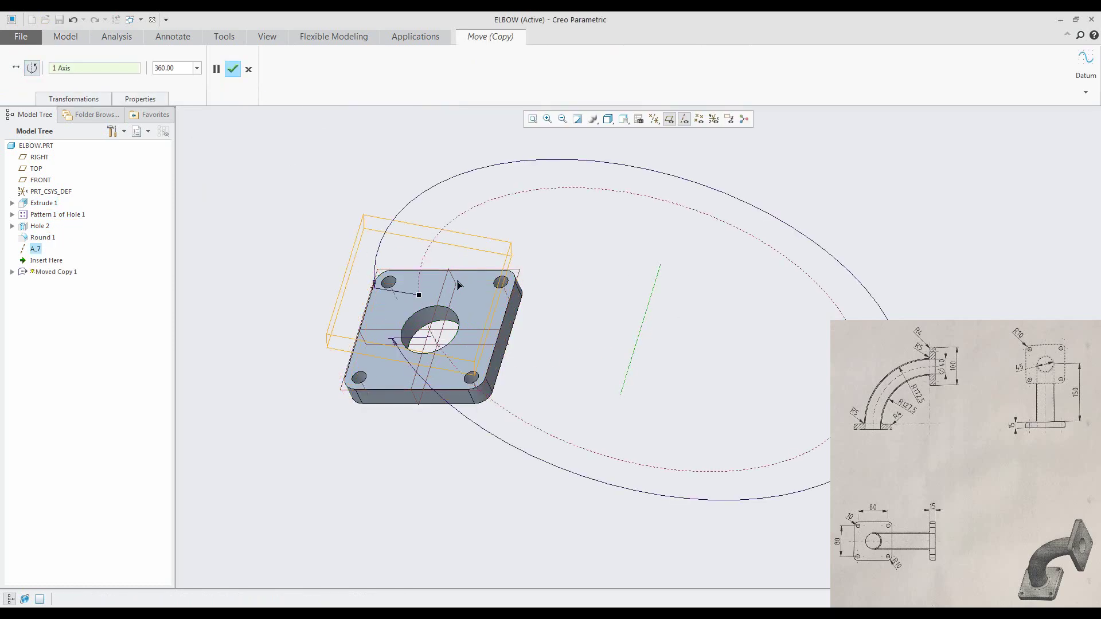
drag(467, 261, 504, 265)
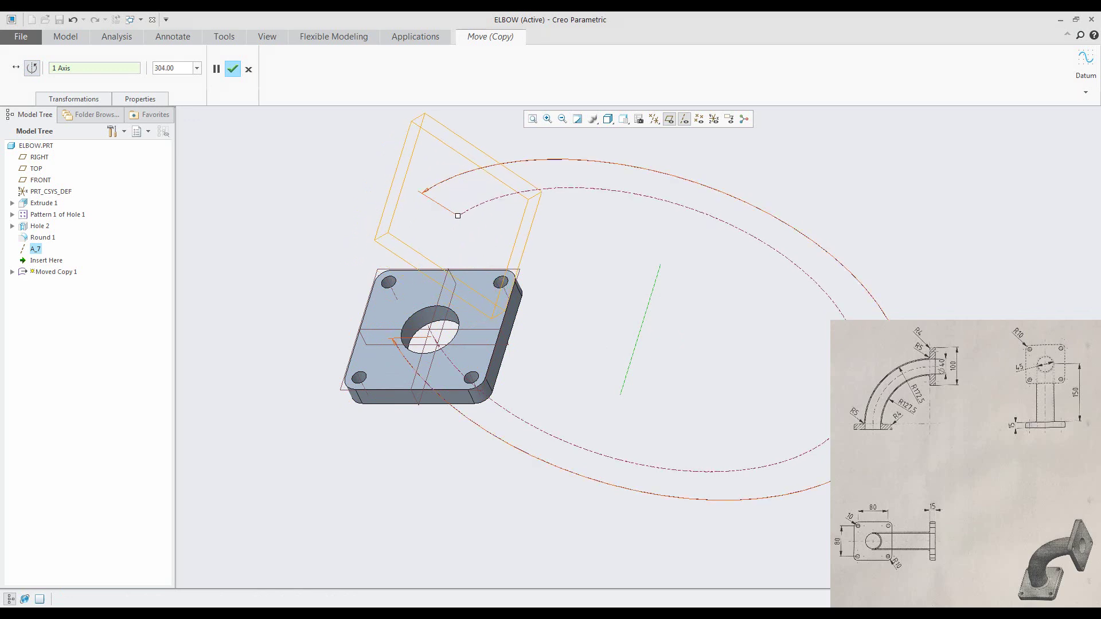
drag(458, 216, 560, 187)
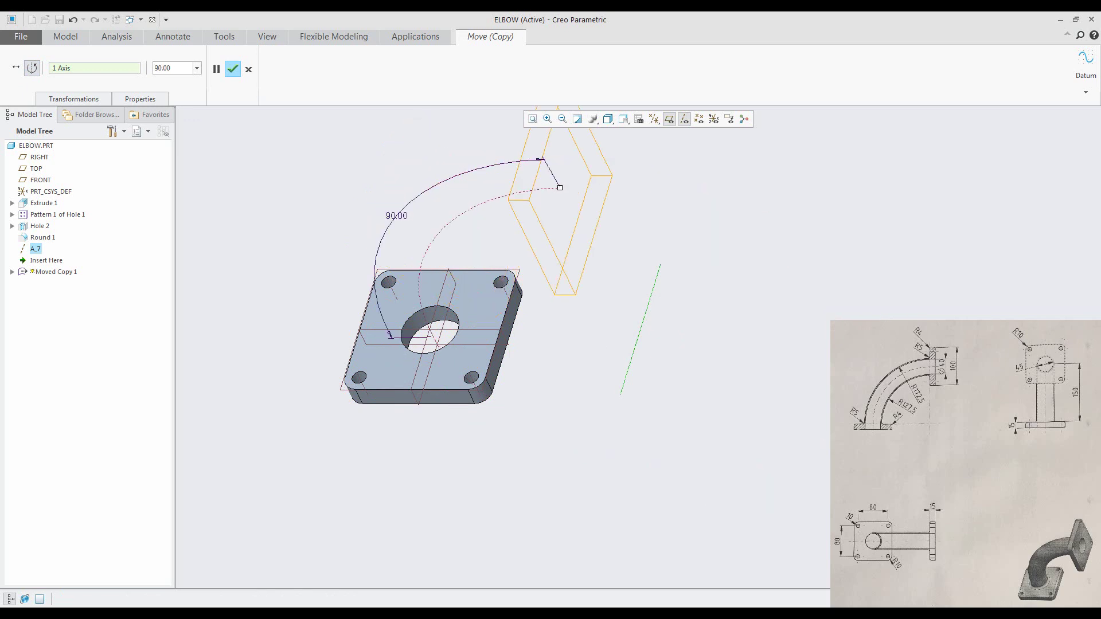
click(232, 68)
Start a sketch on the FRONT plane with RIGHT as the orientation reference, and hide the datum planes.
scroll(351, 211, down, 3)
mouse_move(402, 252)
shift+middle_down()
mouse_move(383, 281)
mouse_move(450, 246)
mouse_move(393, 233)
shift+middle_up()
click(378, 222)
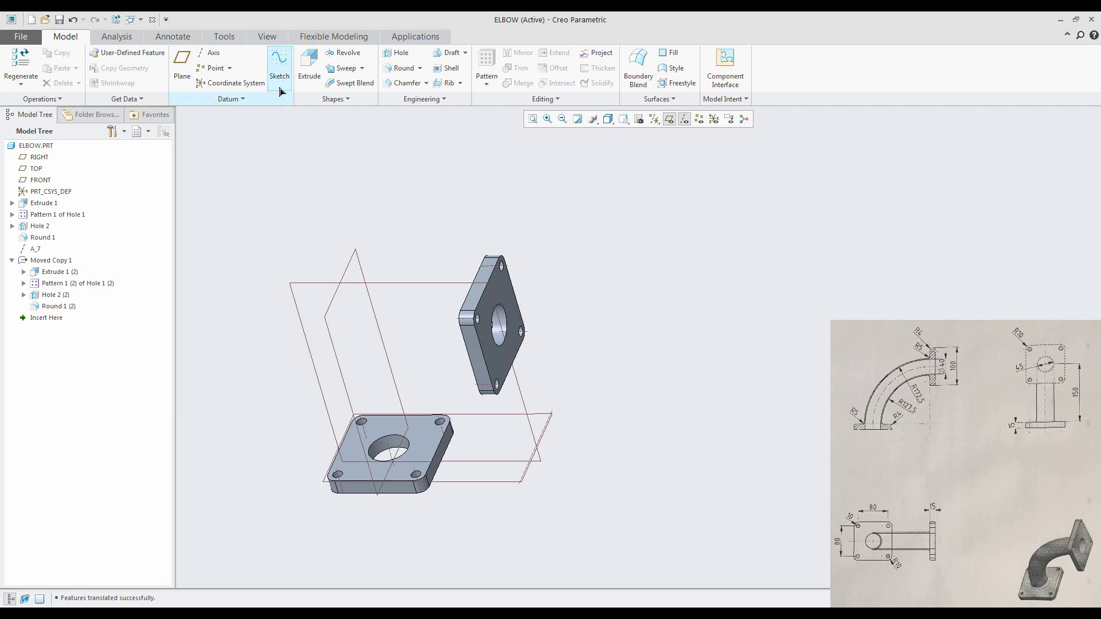
click(280, 69)
click(410, 285)
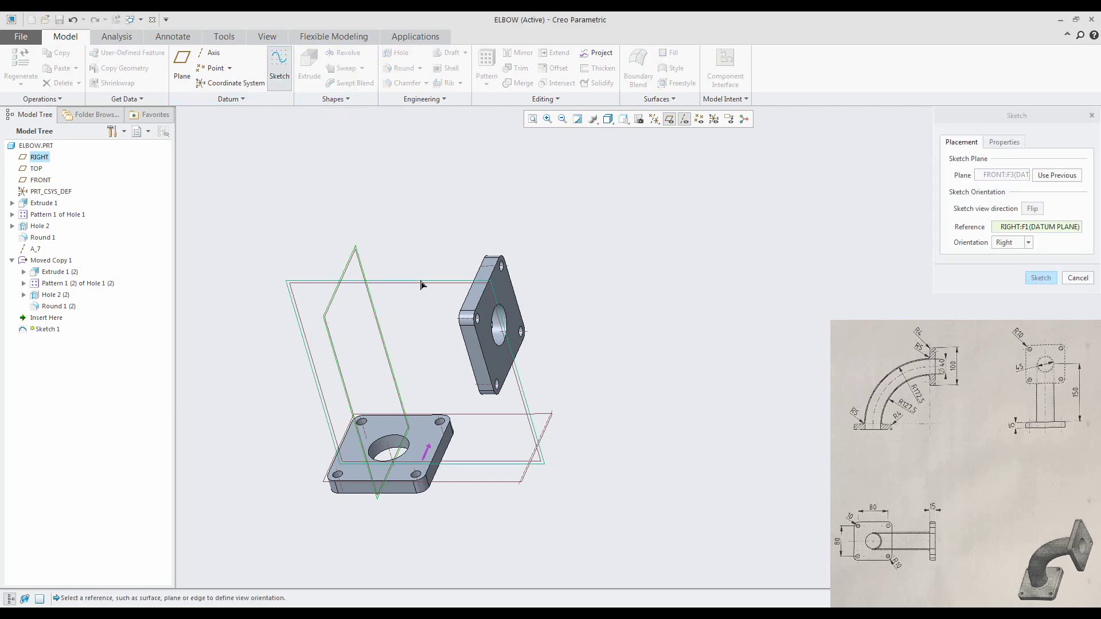
click(1041, 278)
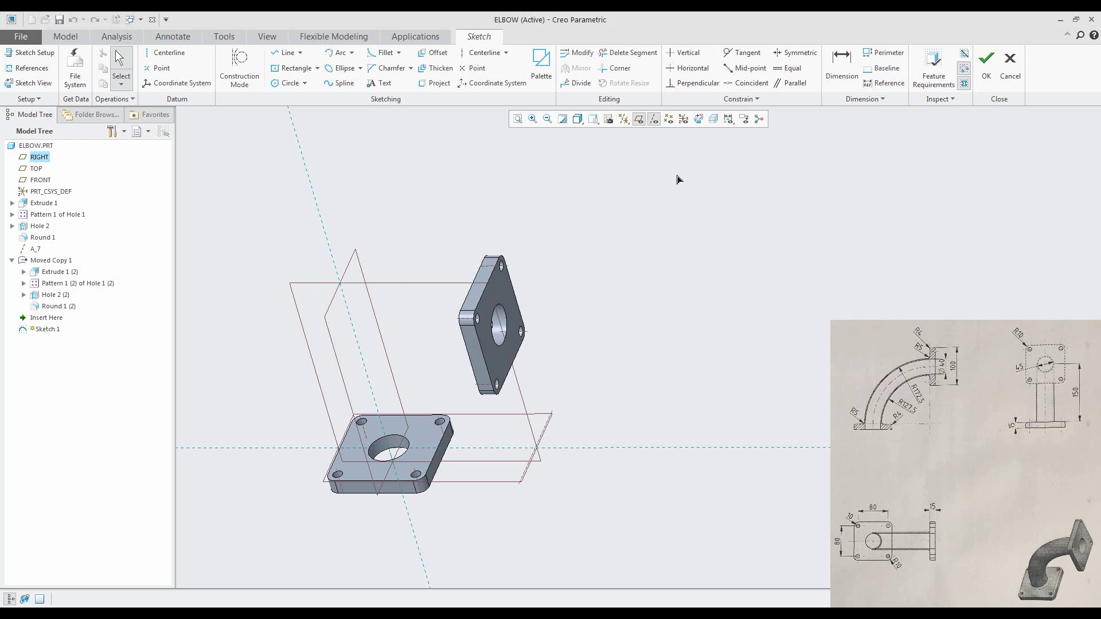
click(698, 121)
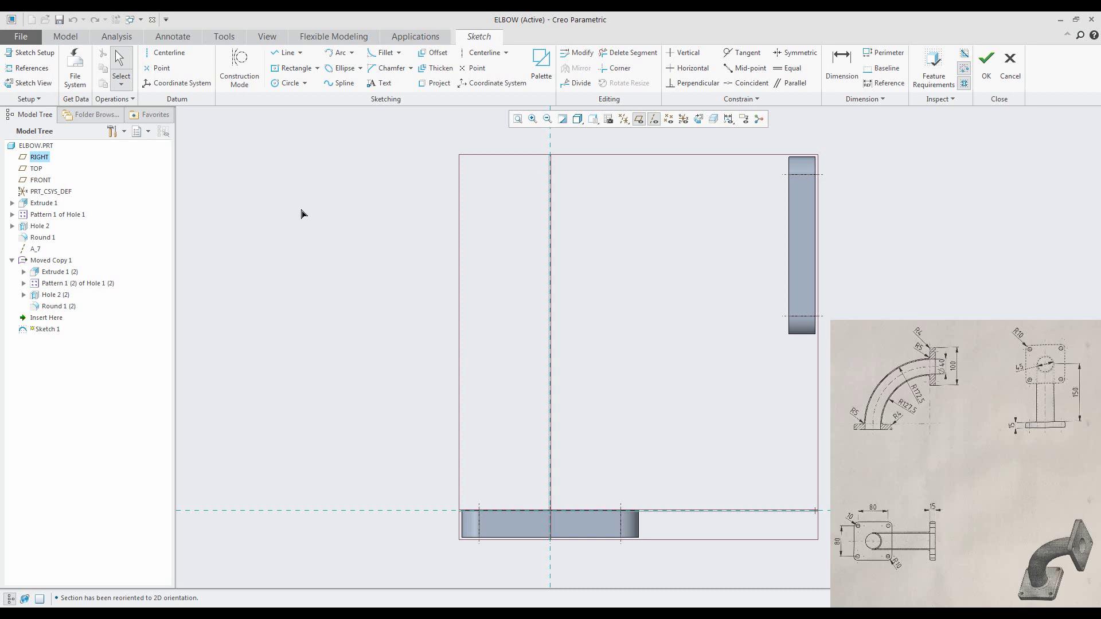
key(ctrl+d)
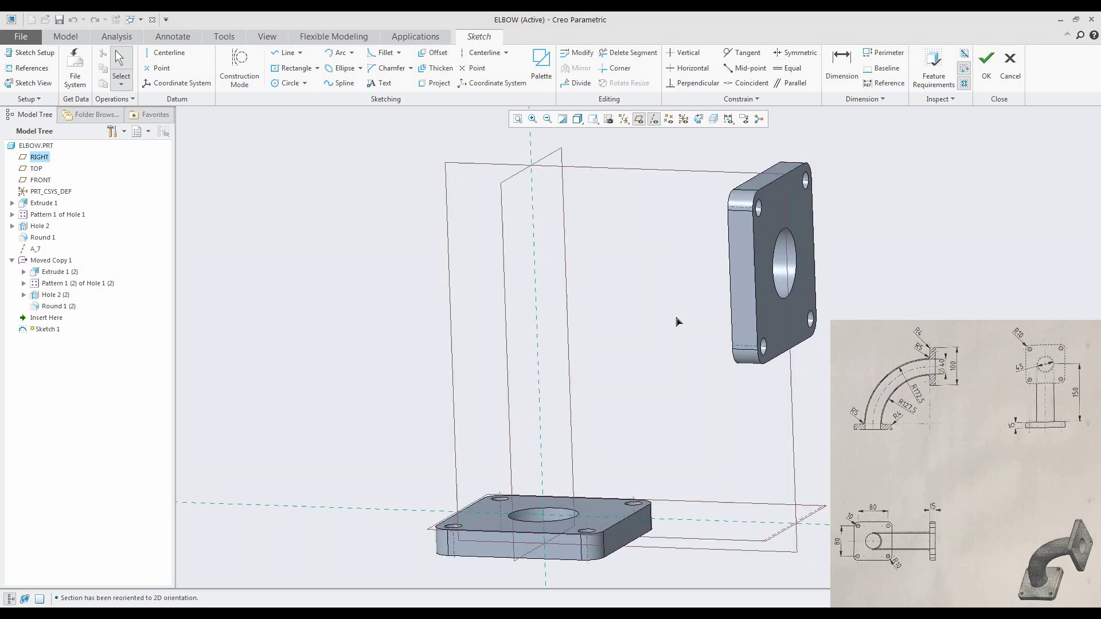
click(639, 119)
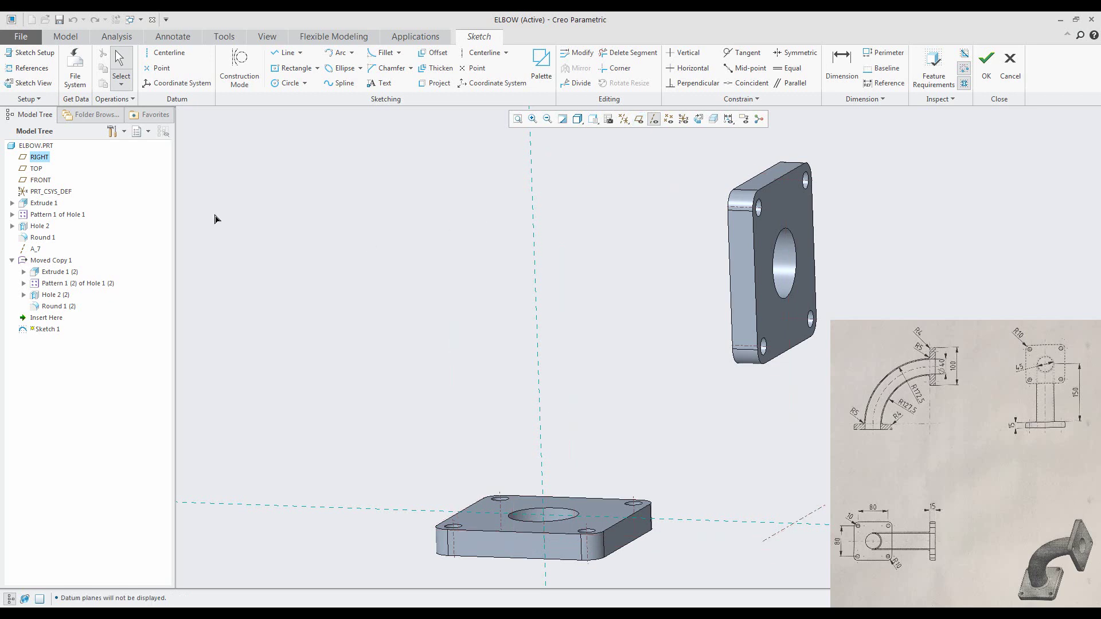
Sketch a quarter arc centred on the offset axis from the base flange's centre to the upright flange, and discard the sketch.
click(32, 68)
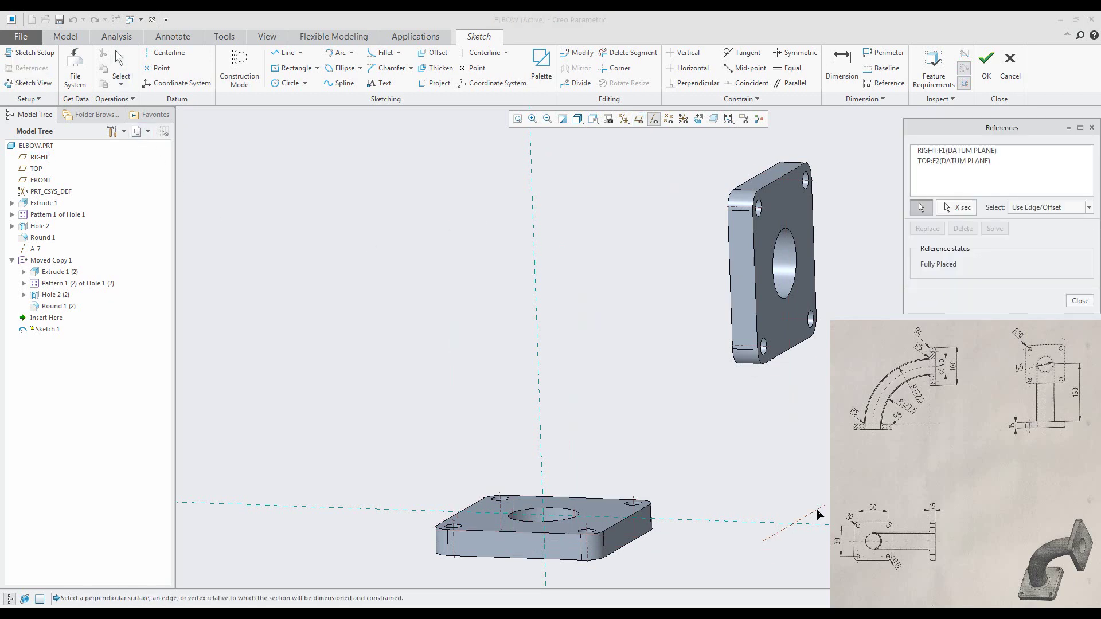
click(342, 52)
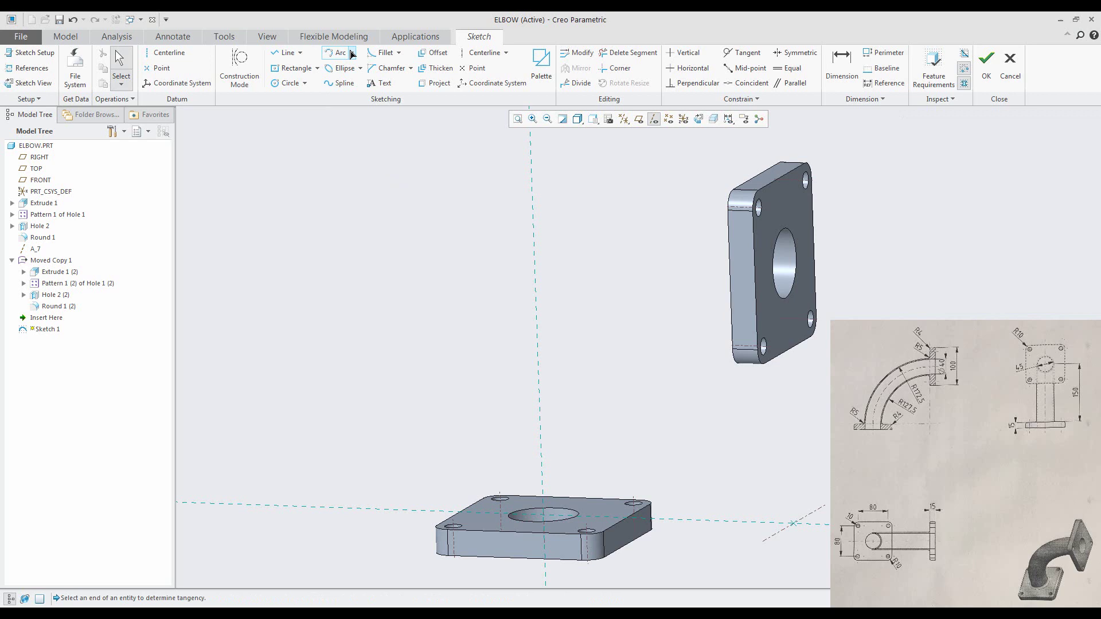
click(352, 54)
click(347, 76)
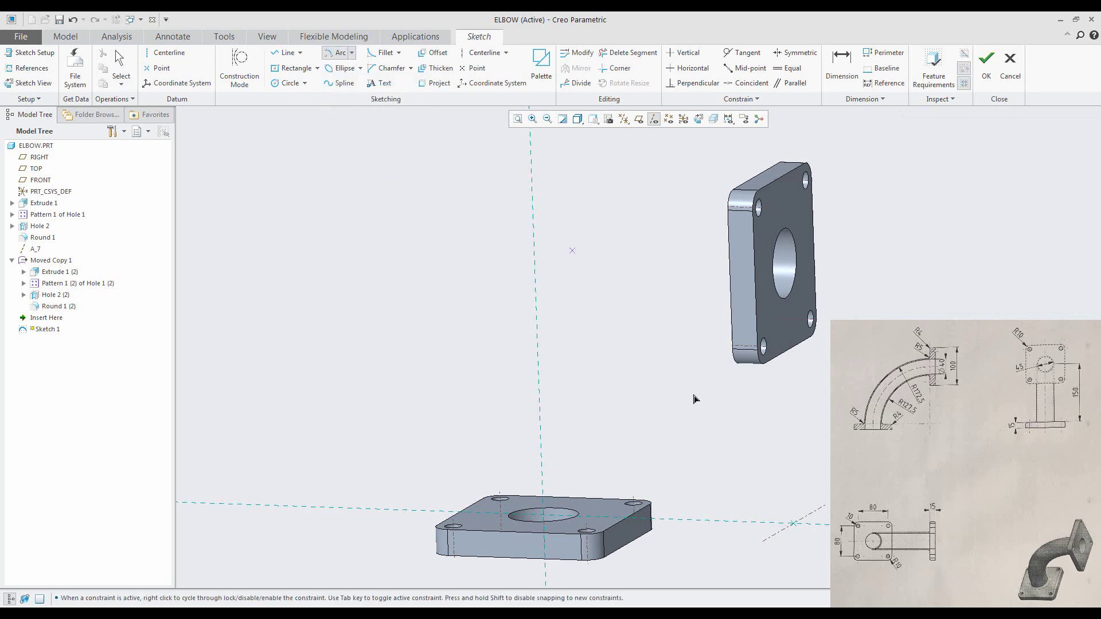
click(793, 523)
click(543, 512)
click(790, 275)
click(698, 119)
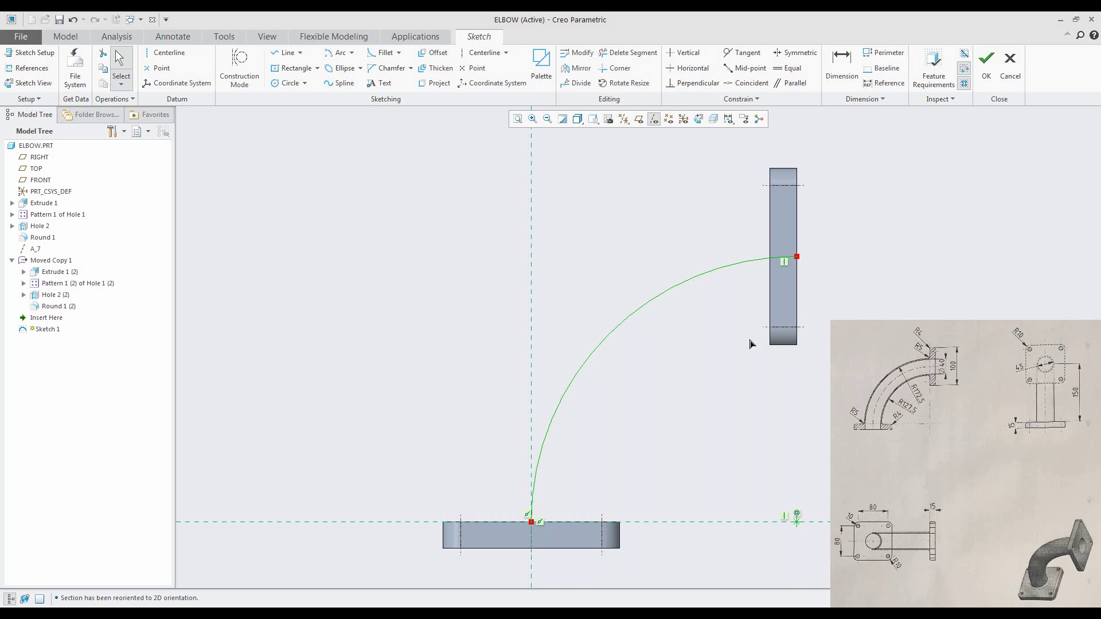
click(1010, 67)
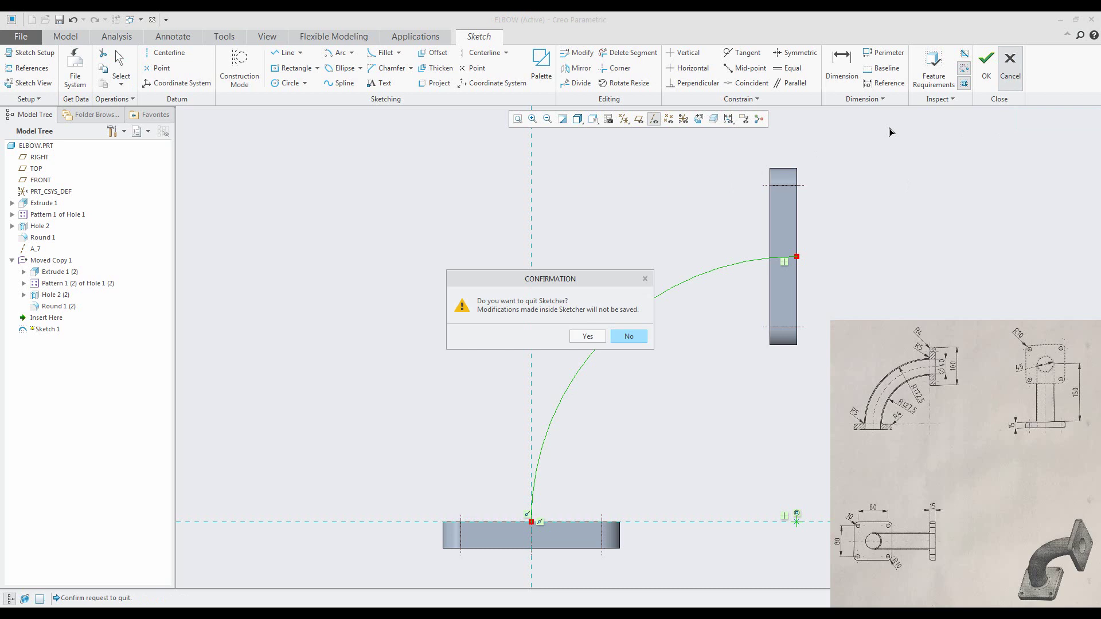
click(591, 339)
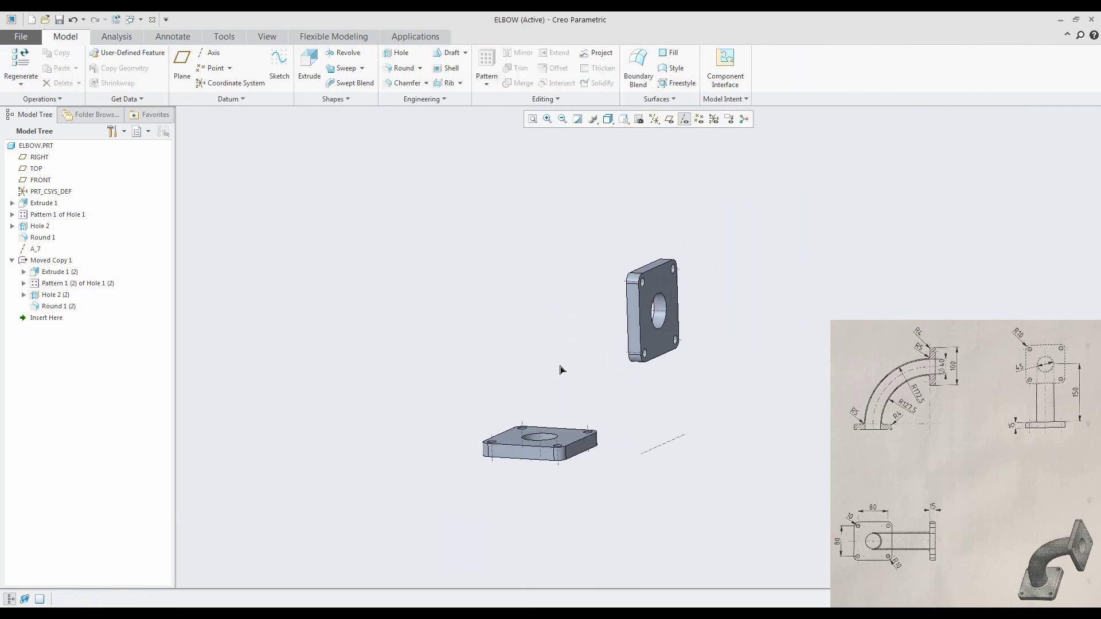
Redefine the moved flange copy and add a second transformation of type Move.
click(51, 260)
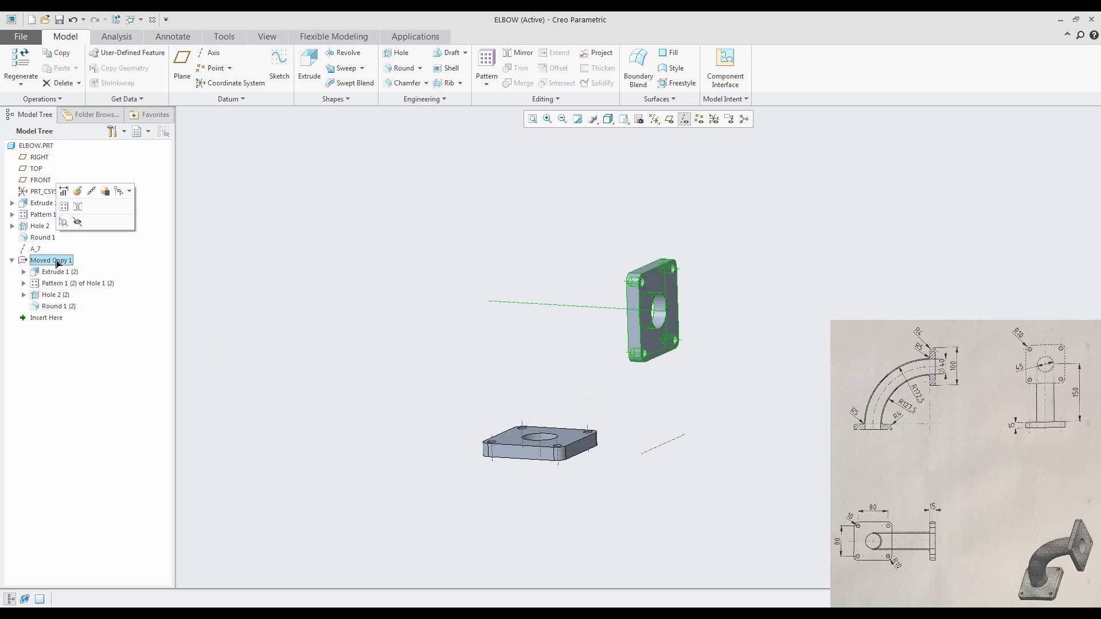
click(83, 192)
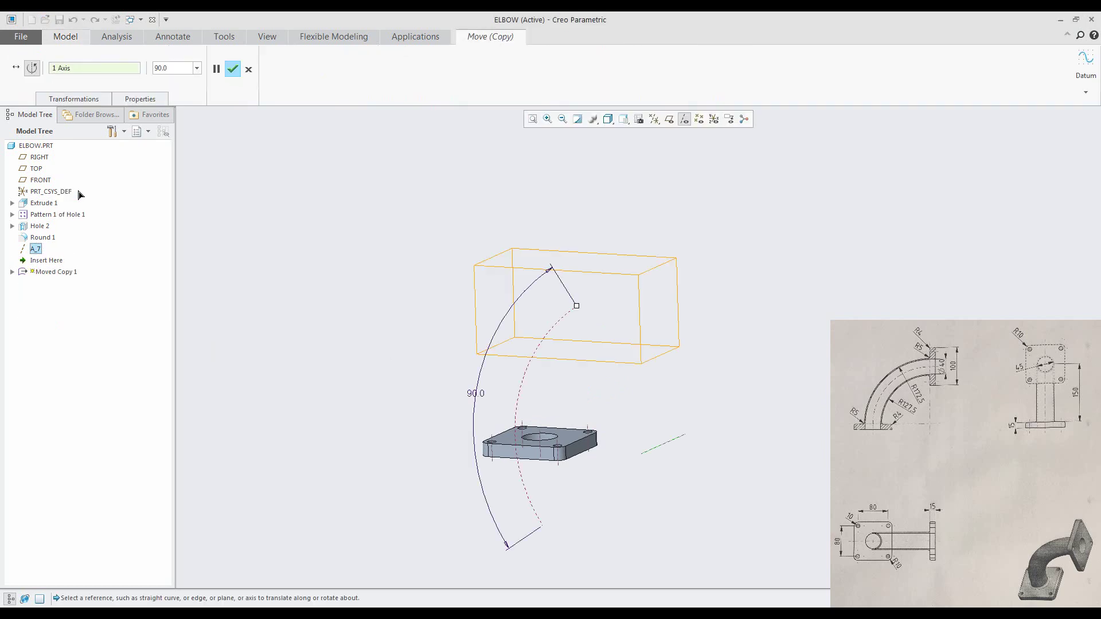
click(75, 100)
click(72, 141)
click(140, 143)
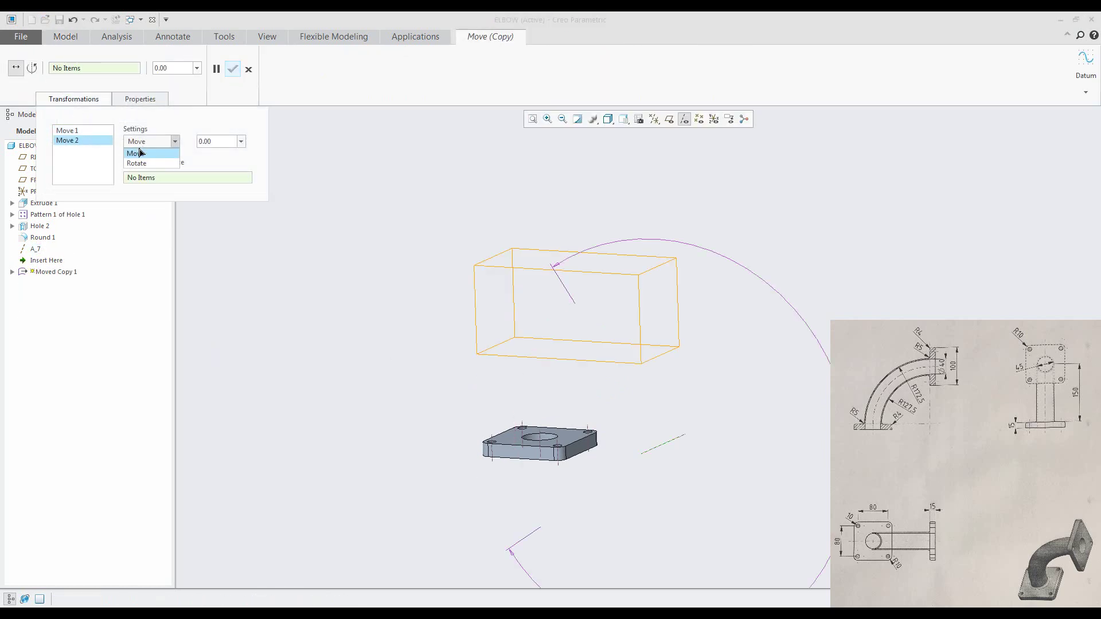
click(140, 153)
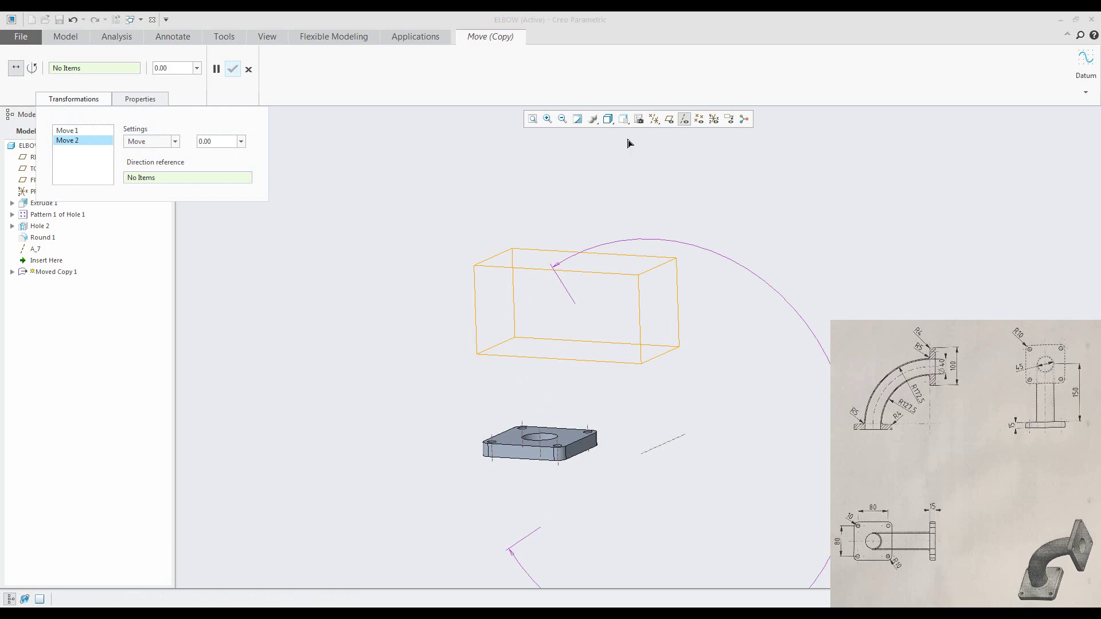
Display the datum planes, translate the flange copy 15 perpendicular to the RIGHT plane, and complete the redefinition.
click(671, 120)
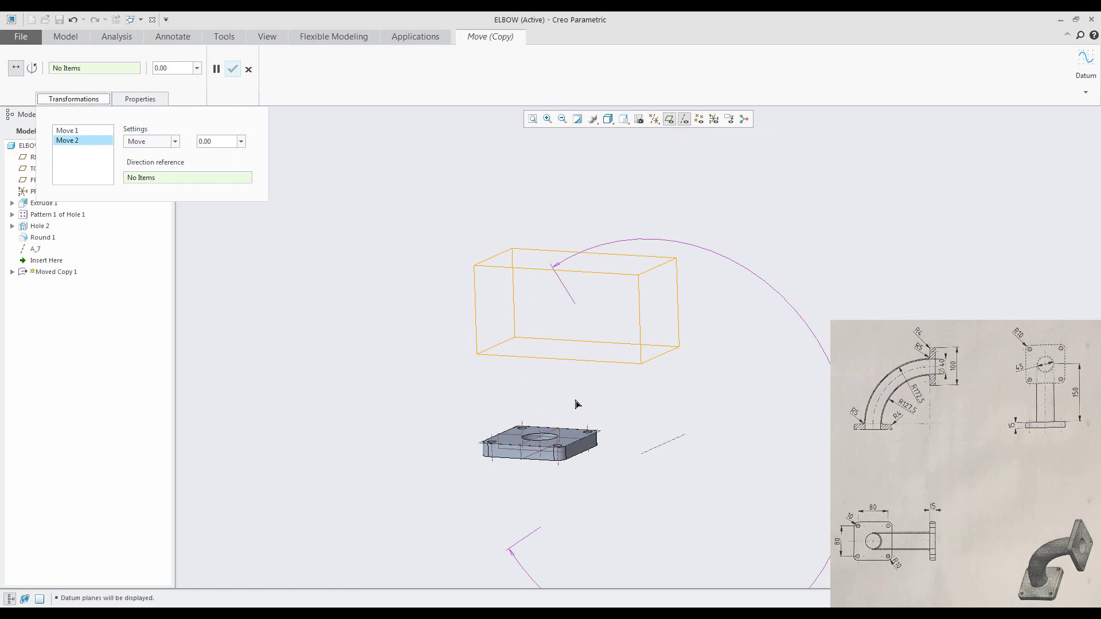
scroll(576, 404, up, 3)
click(515, 451)
scroll(513, 372, down, 3)
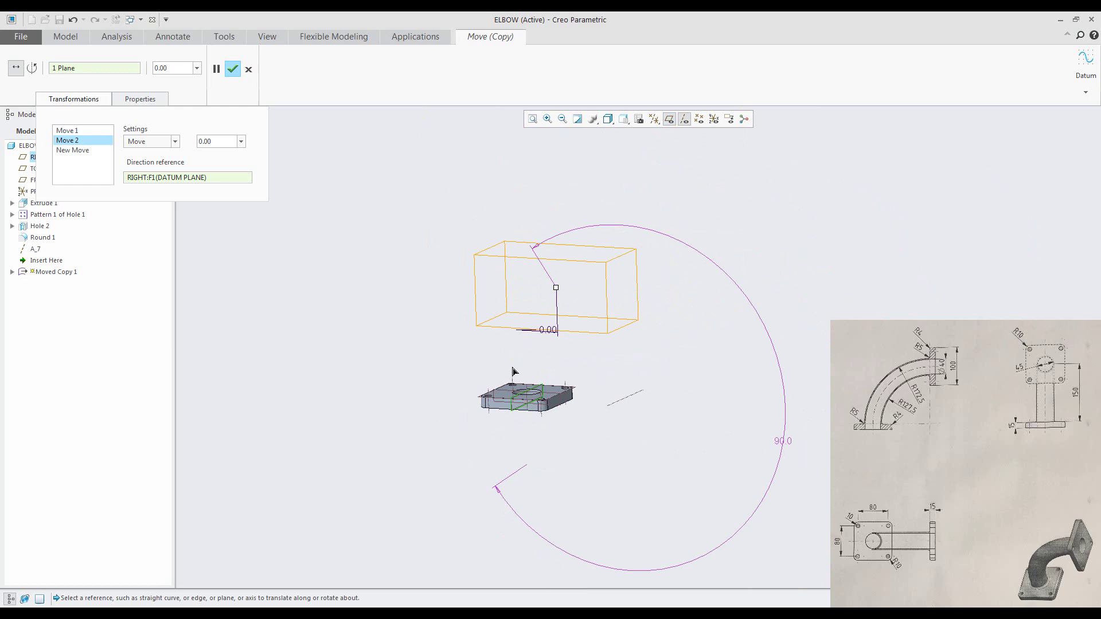
drag(556, 288, 644, 341)
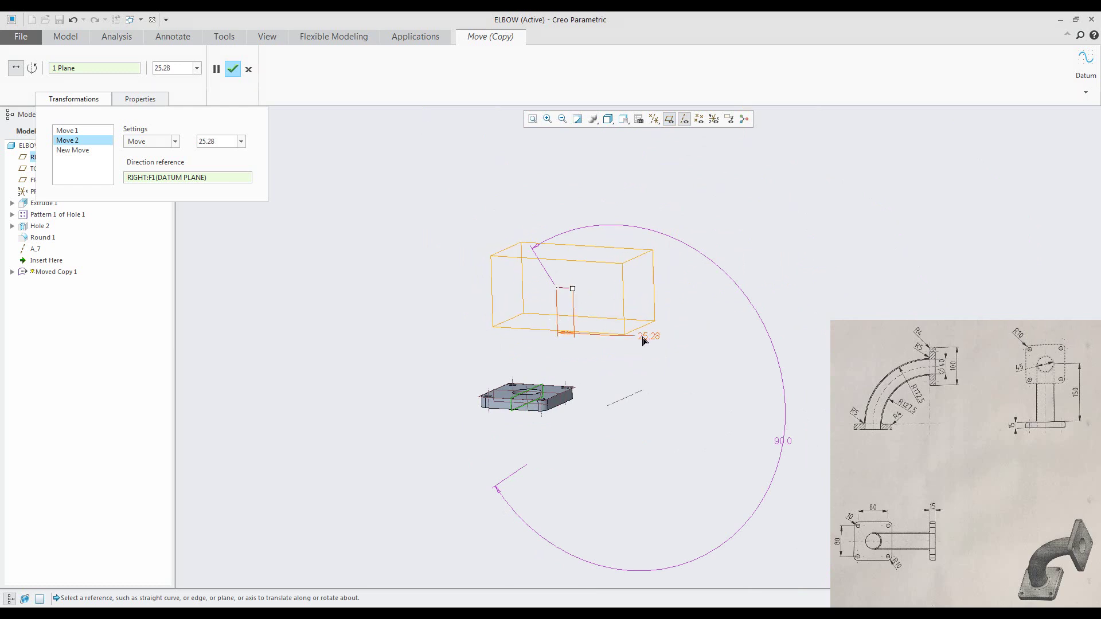
double_click(649, 336)
text(15)
key(Return)
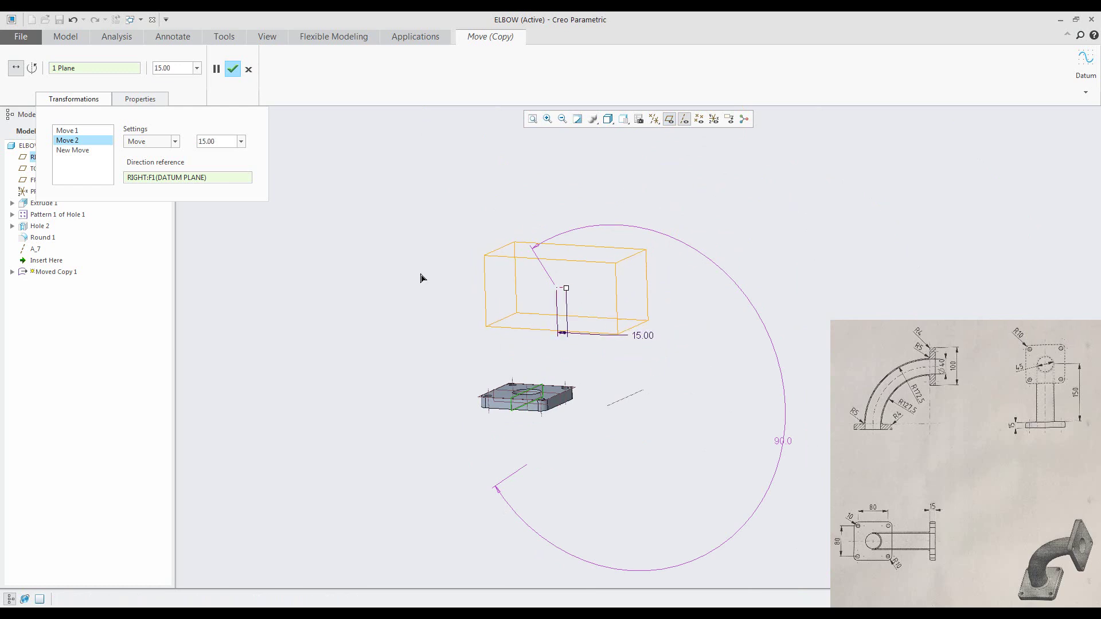
click(233, 70)
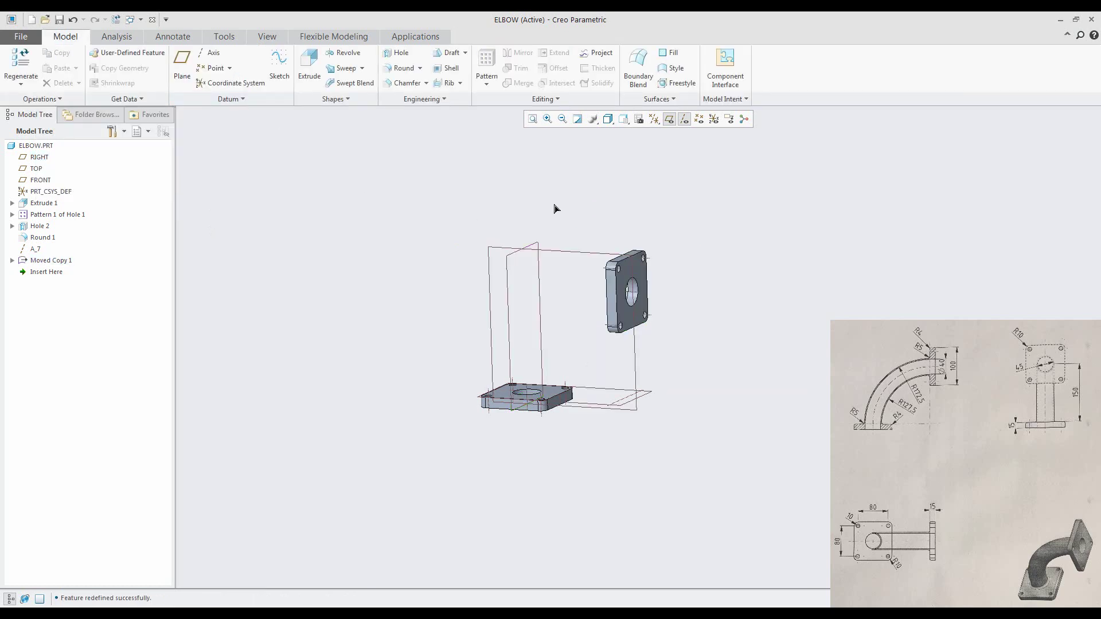
Start a sketch on the FRONT plane and orient the view parallel to the screen.
click(280, 68)
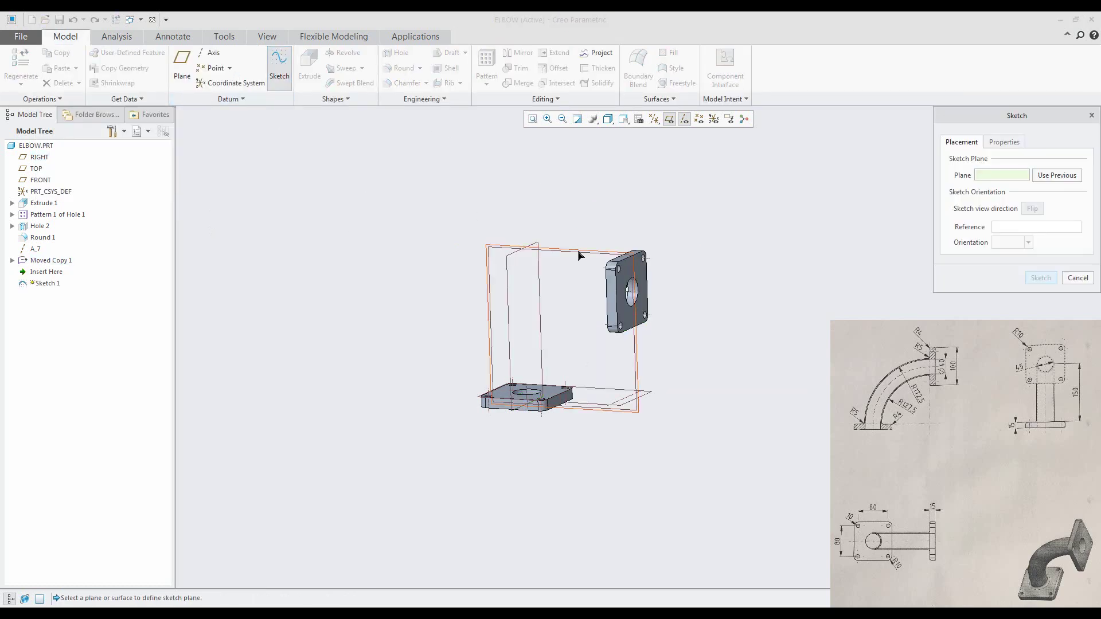
click(579, 248)
click(1041, 278)
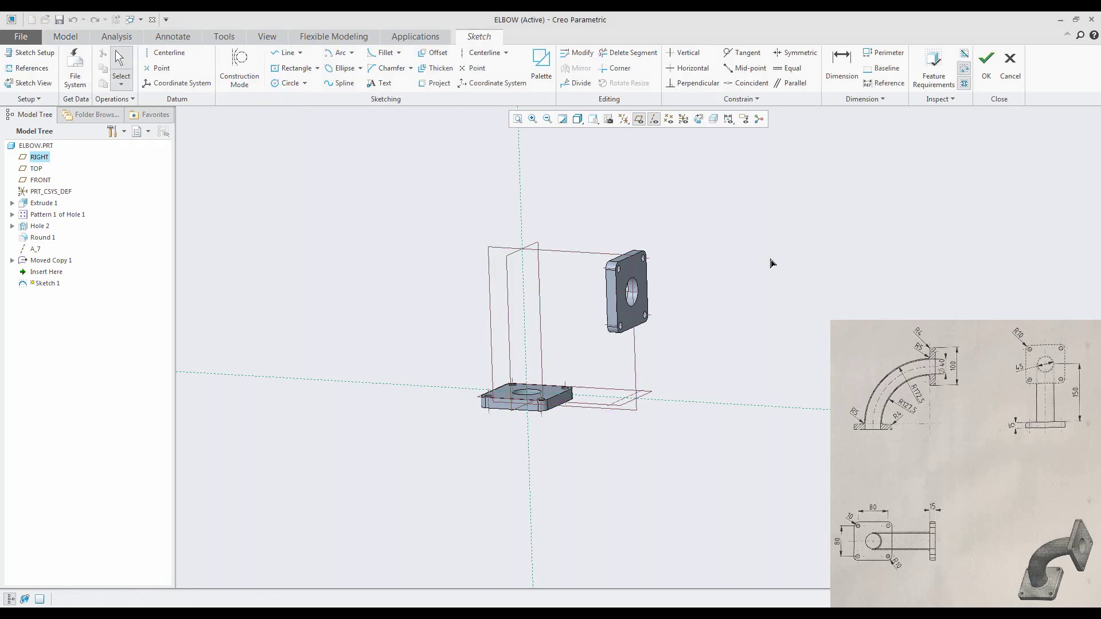
click(698, 121)
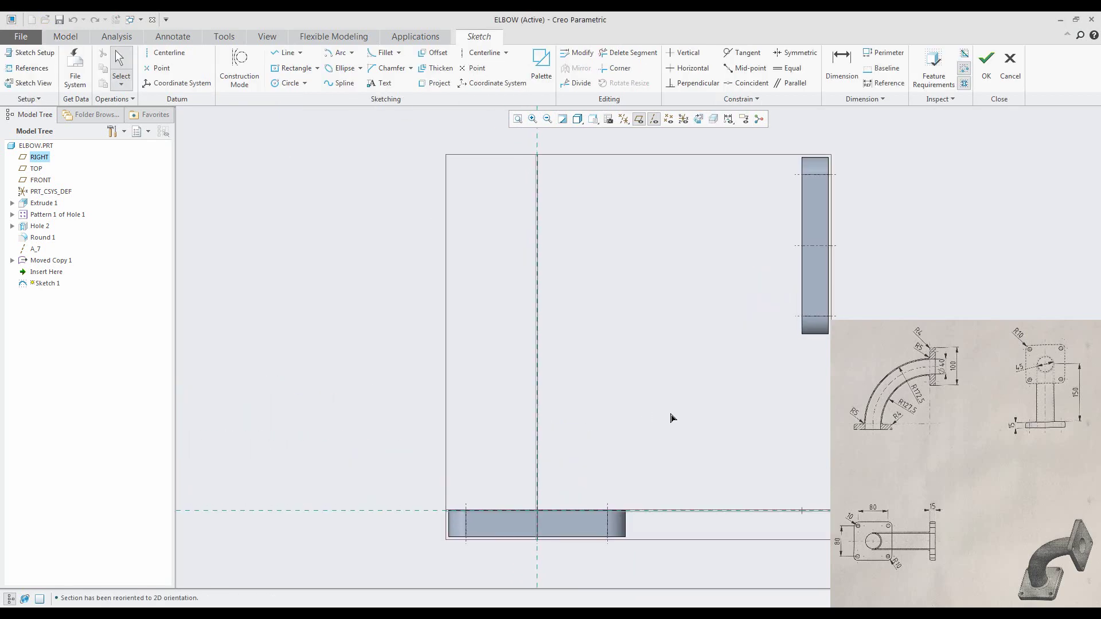
Add the offset datum axis A_7 as a sketch reference.
click(32, 68)
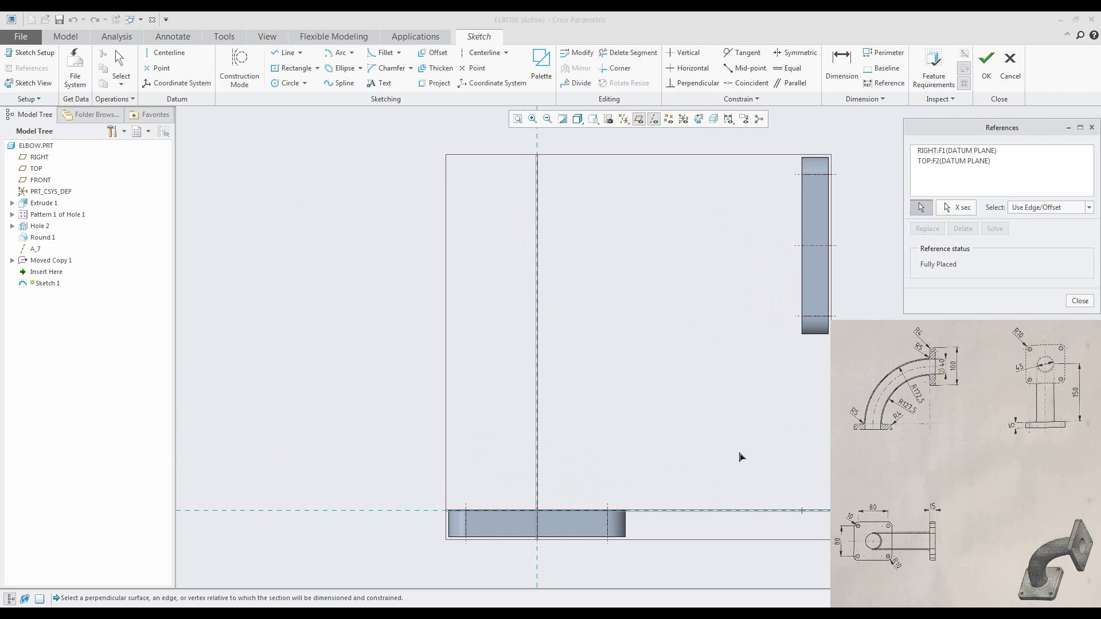
mouse_move(740, 455)
middle_down()
mouse_move(777, 491)
mouse_move(784, 525)
middle_up()
click(778, 521)
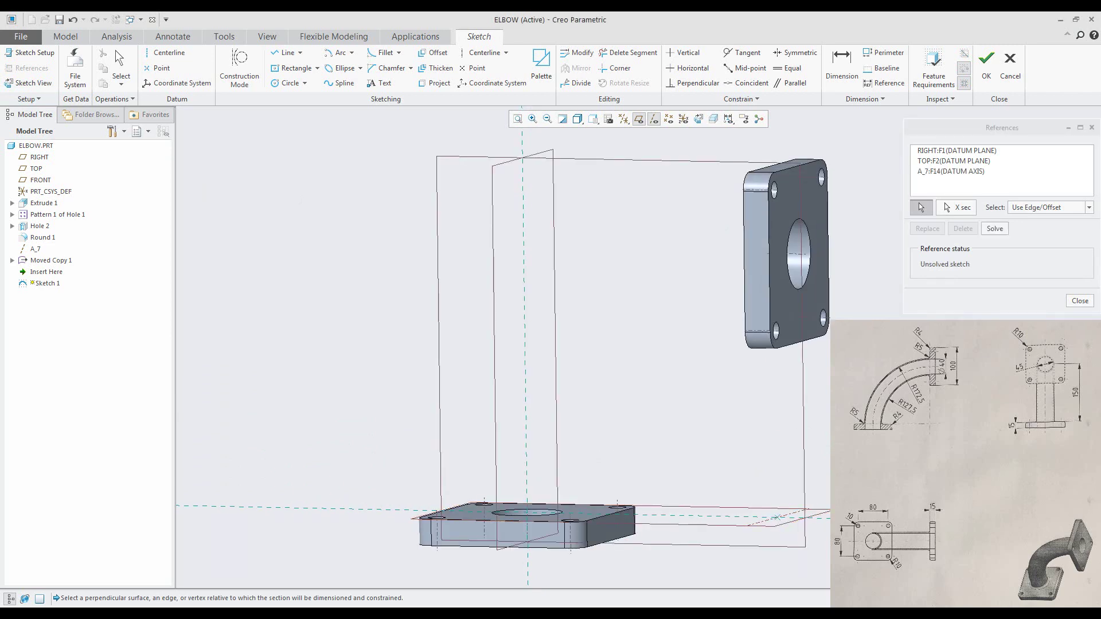
click(1079, 300)
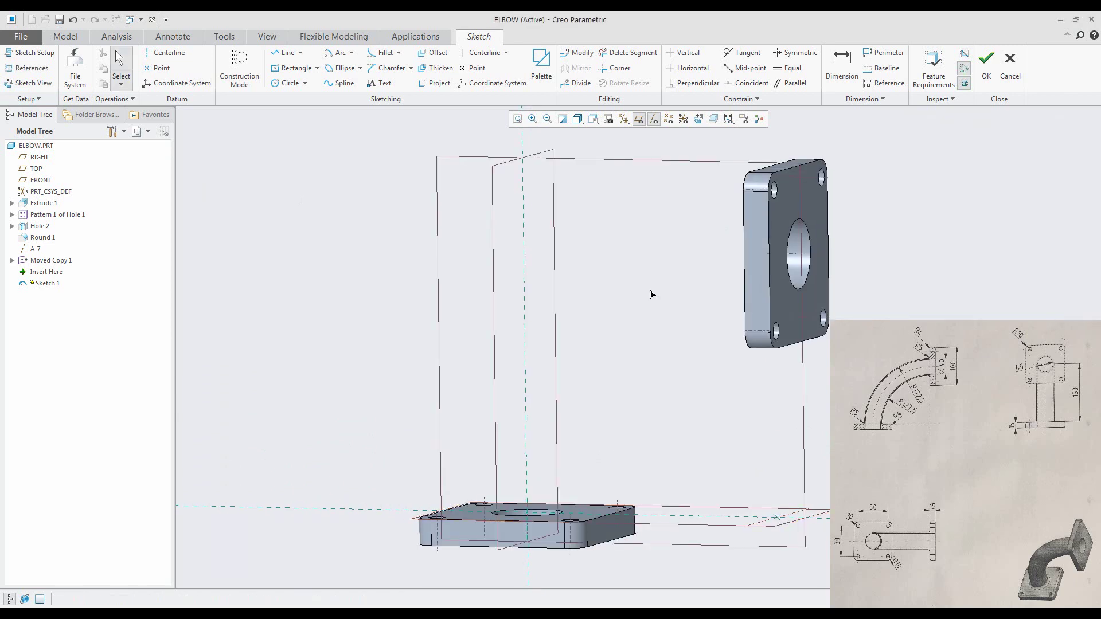
Sketch a quarter arc from the base flange's centre to the upright flange's centre, centred on the offset axis, and finish the sketch.
click(337, 53)
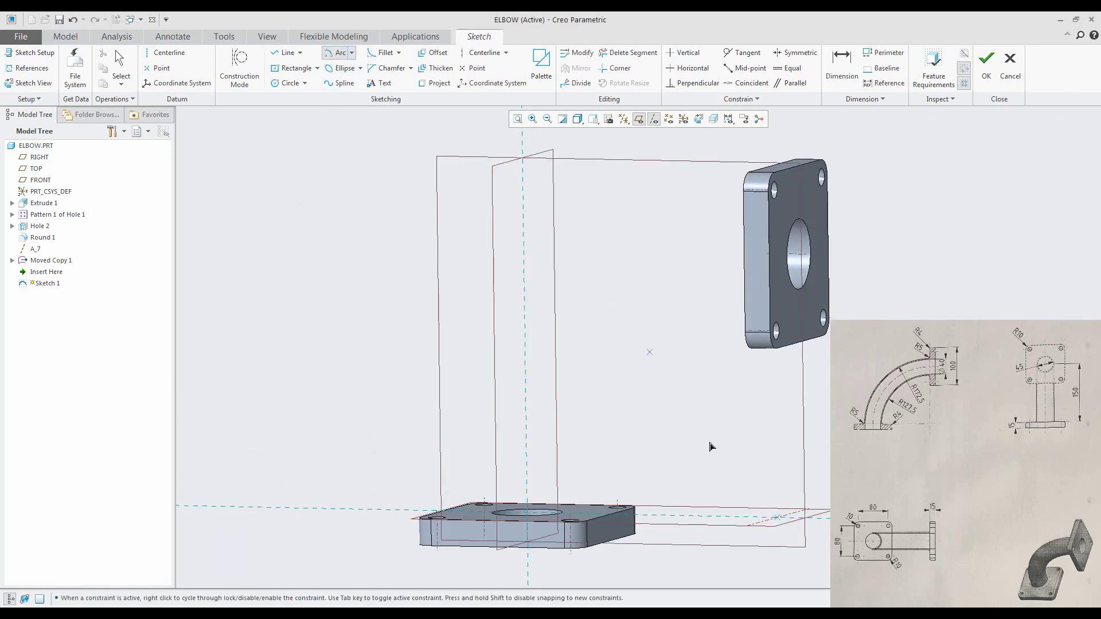
click(526, 511)
click(784, 263)
middle_click(678, 264)
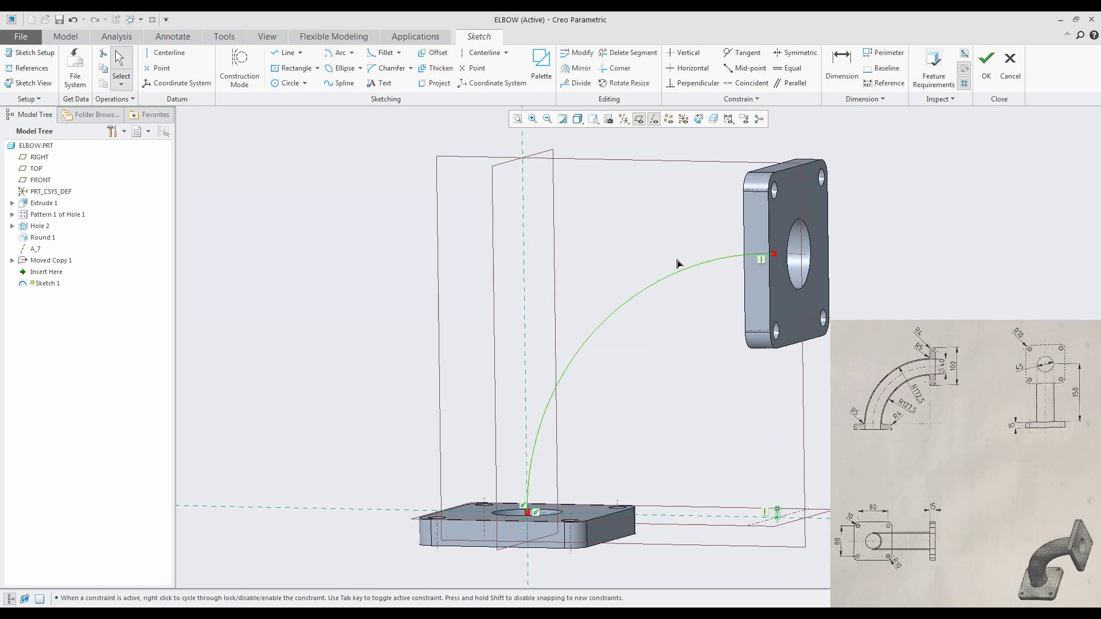
click(700, 120)
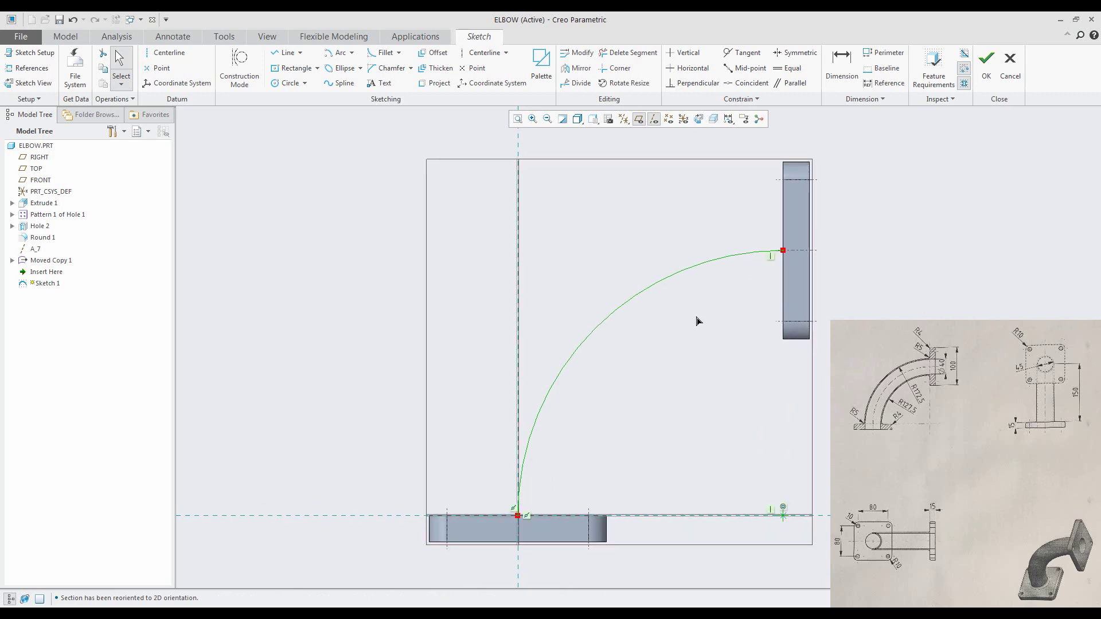
click(986, 63)
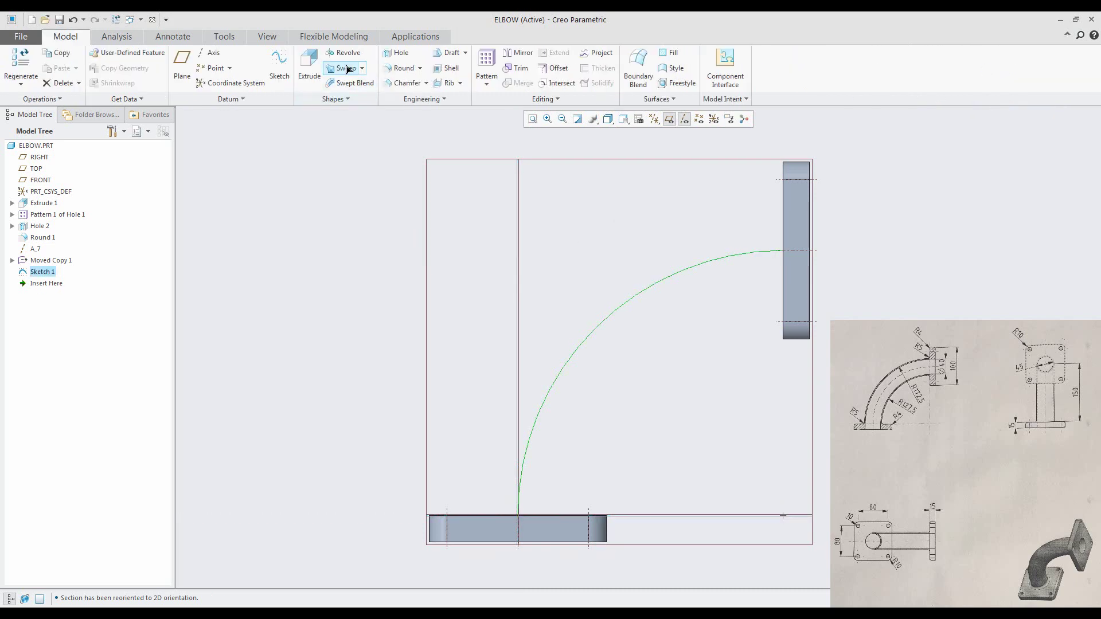
Start a sweep along the quarter arc with its start point at the base flange, and open its section sketch.
key(ctrl+d)
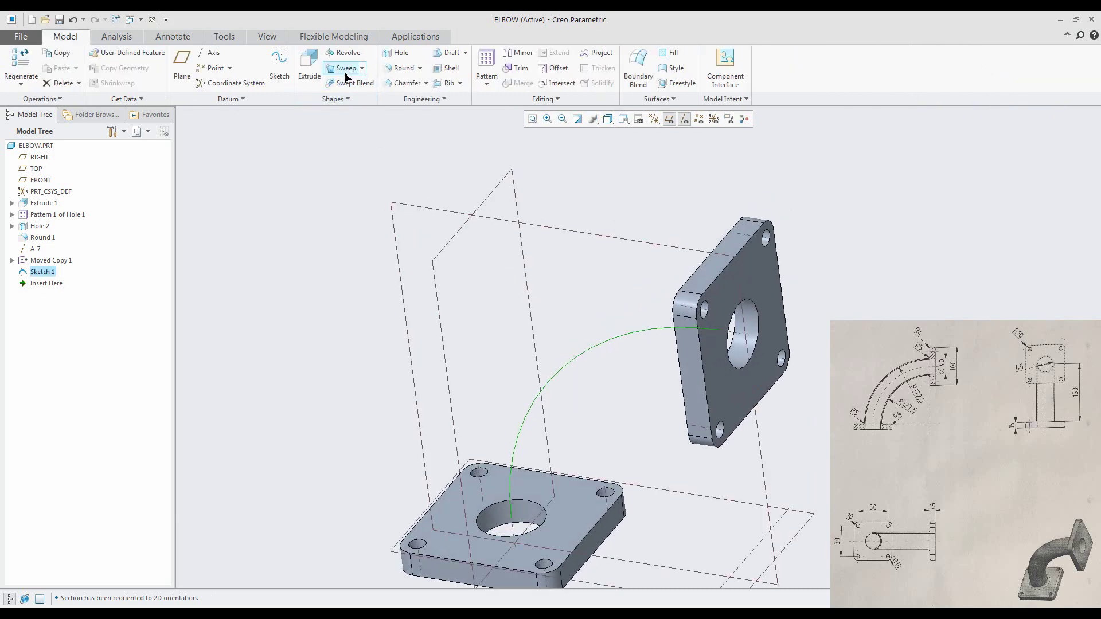
click(344, 69)
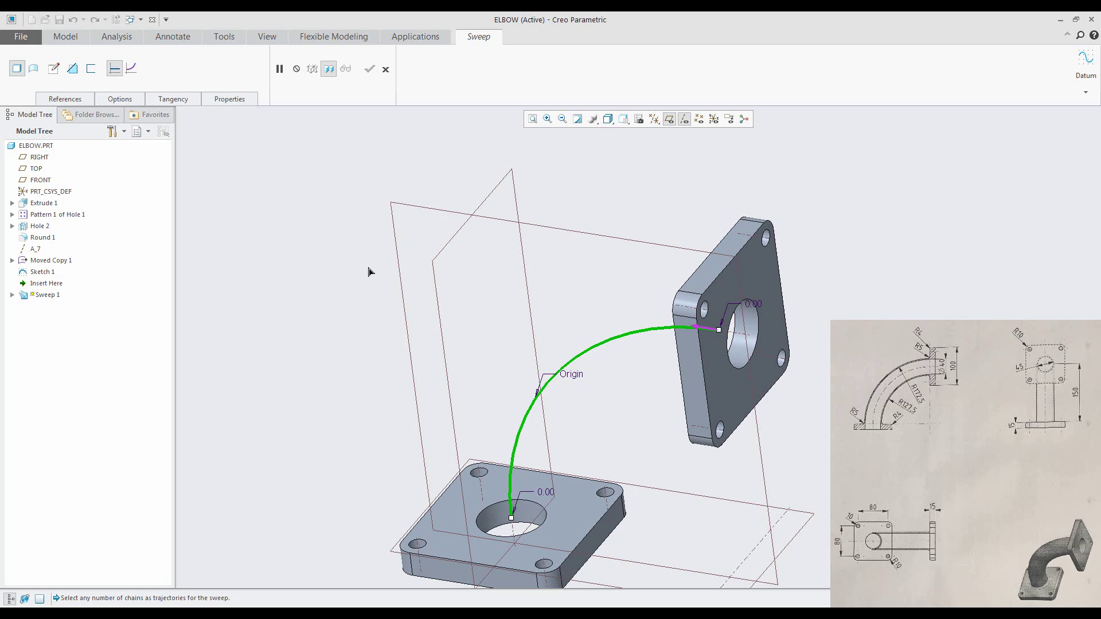
click(701, 330)
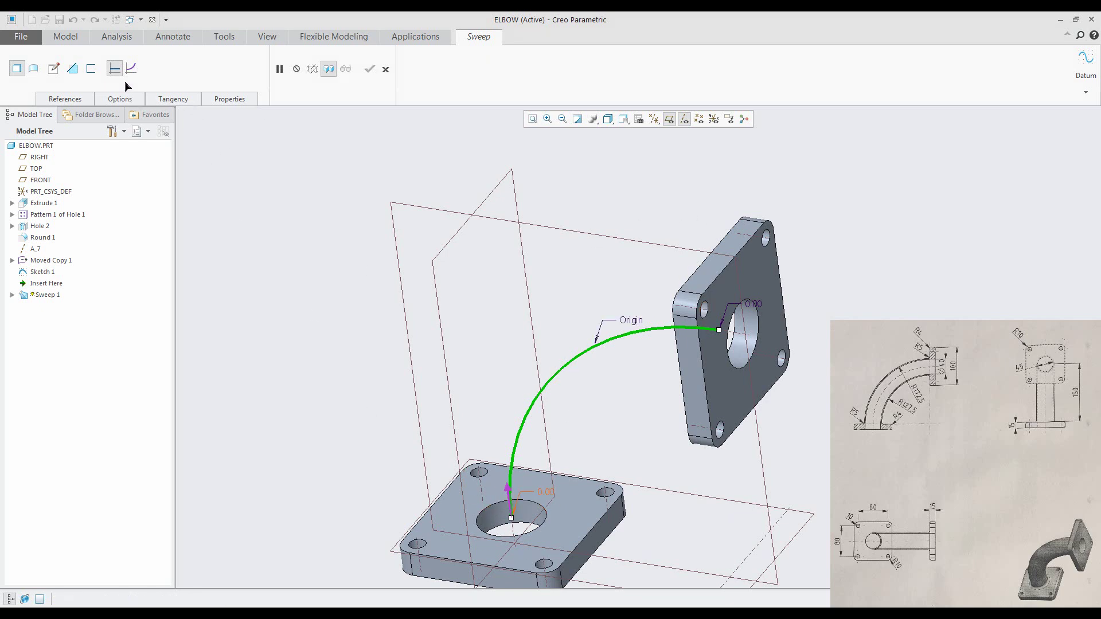
click(54, 68)
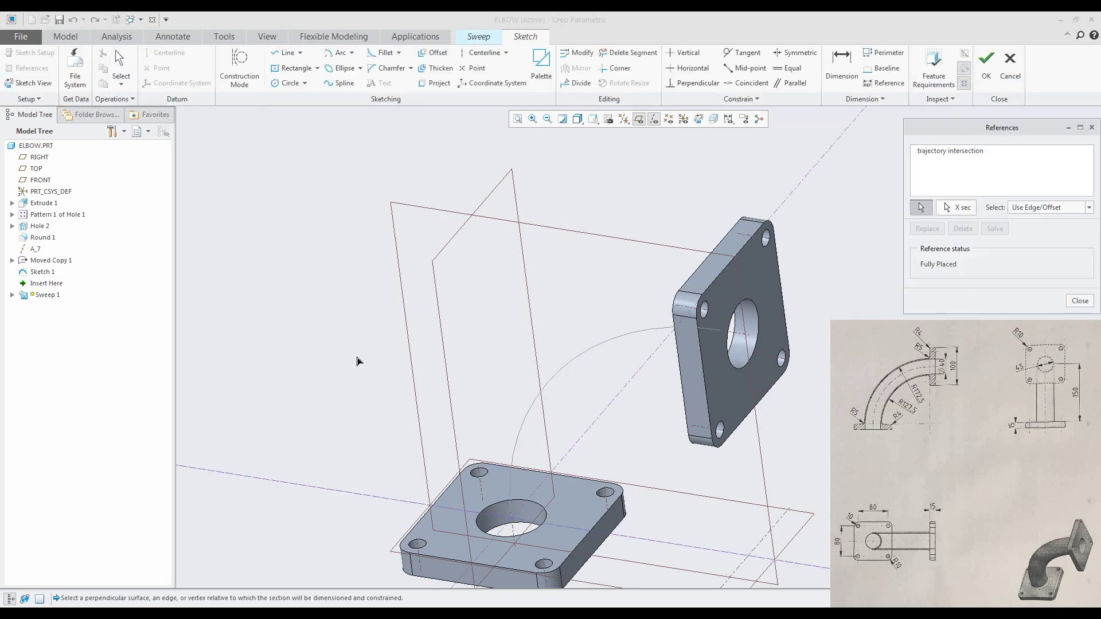
Reference the base flange's central hole, draw a concentric circle matching the hole's edge, and finish the sweep section.
click(504, 518)
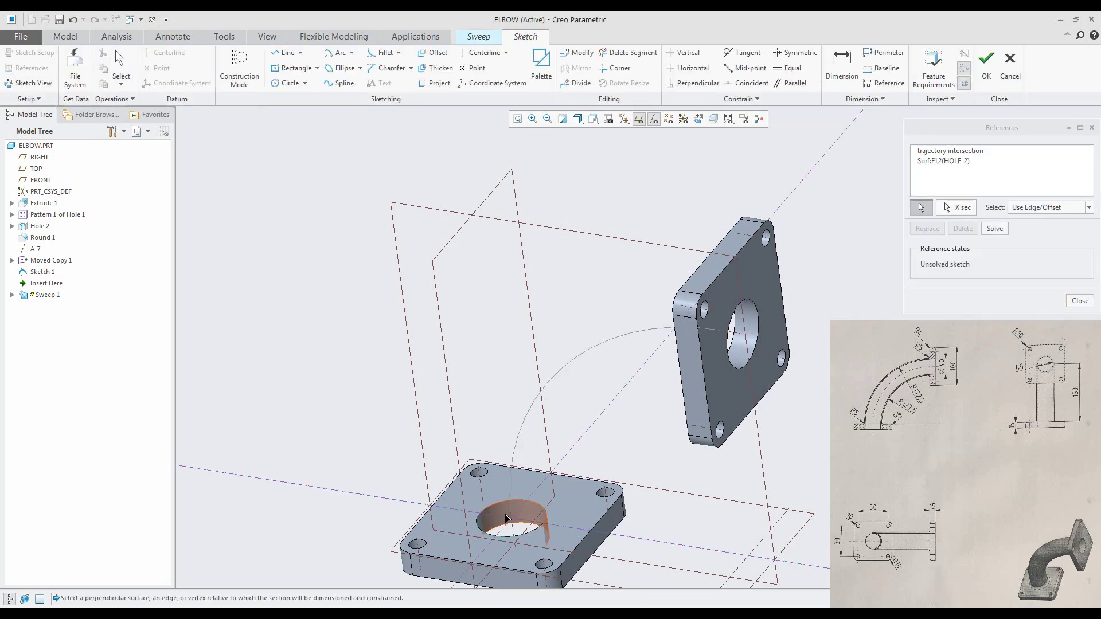
click(1080, 301)
click(287, 83)
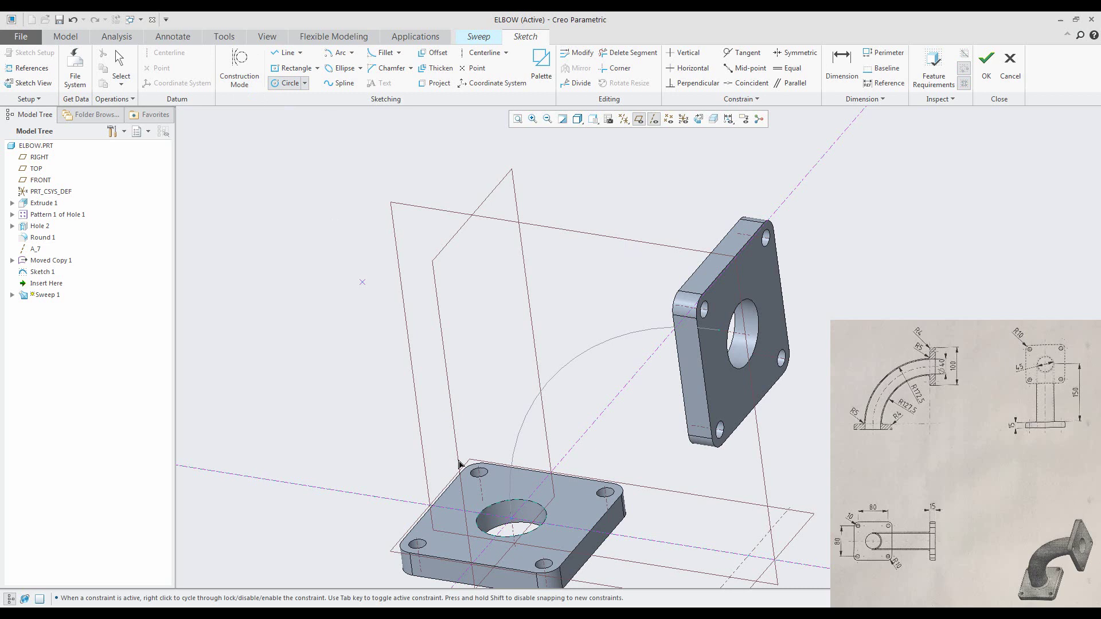
click(511, 518)
click(523, 501)
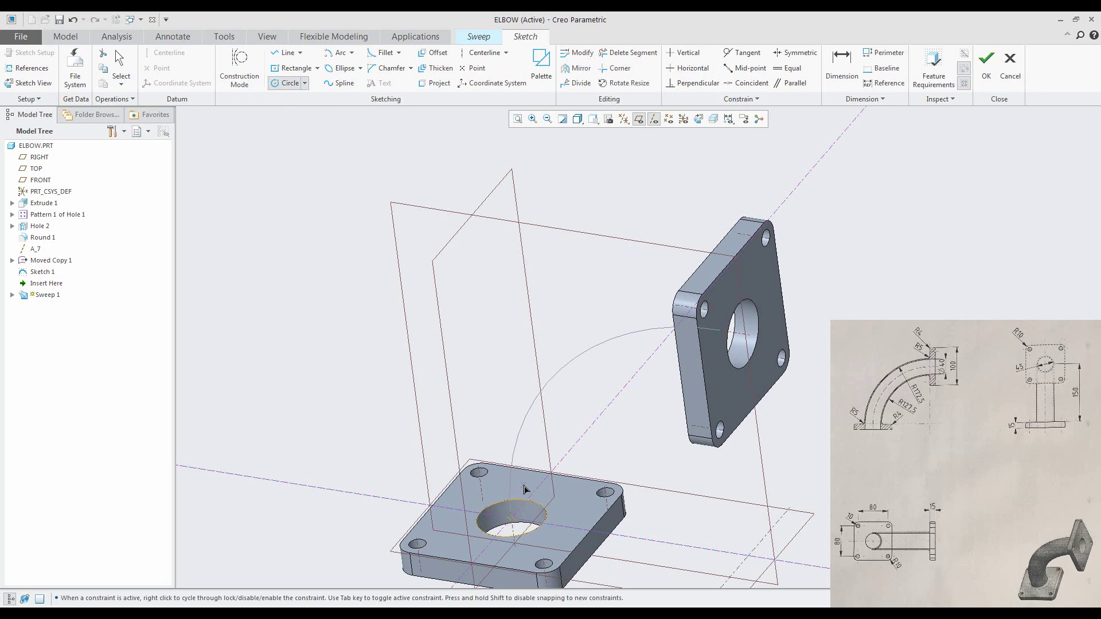
click(986, 63)
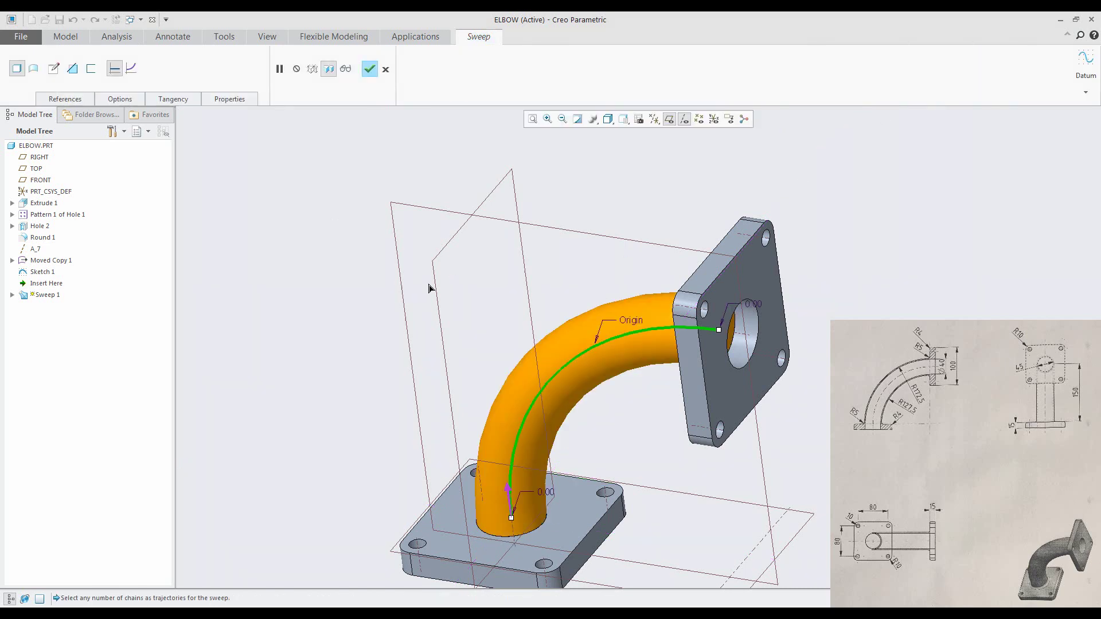
Make the sweep thin-walled with a thickness of 2.5, flip the thickness to the outside of the section, and complete the pipe.
middle_drag(518, 296, 648, 318)
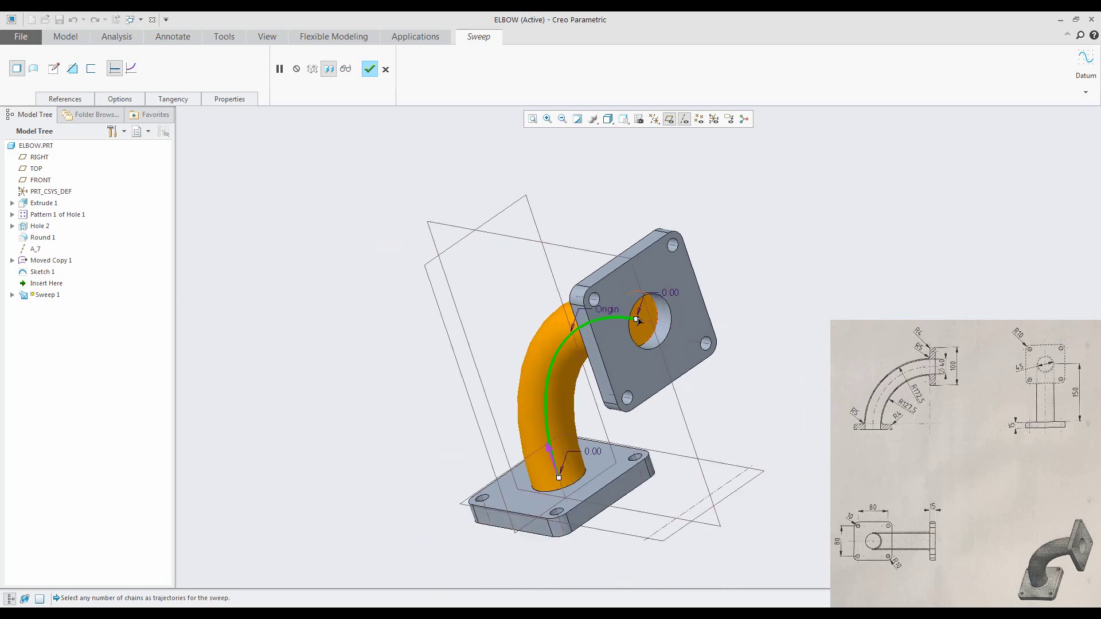
click(90, 70)
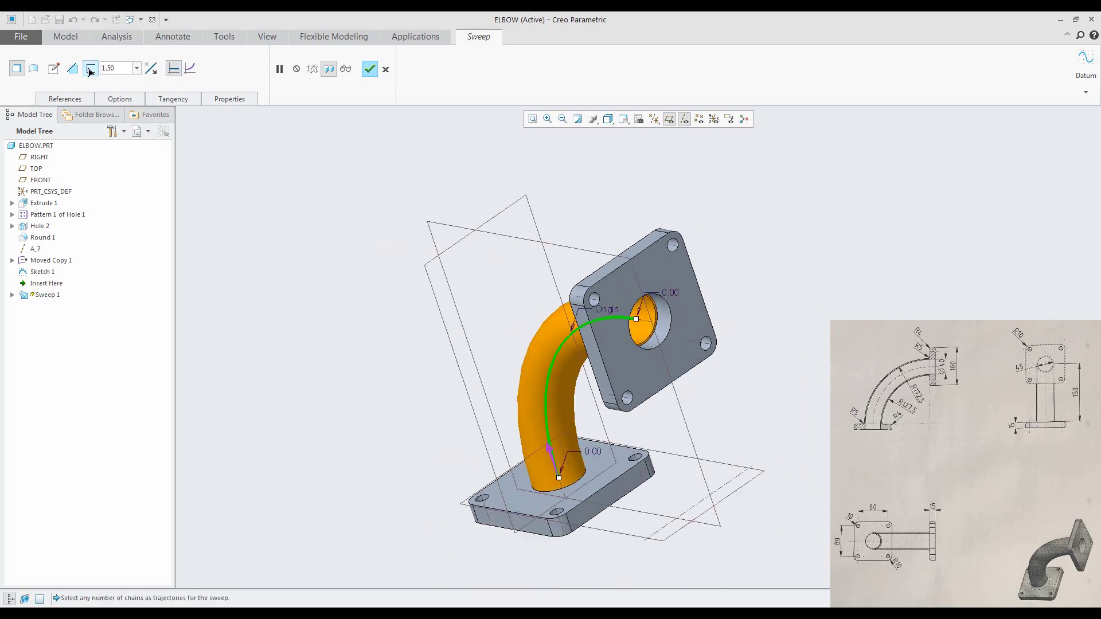
mouse_move(428, 238)
middle_down()
mouse_move(479, 239)
mouse_move(431, 234)
mouse_move(443, 233)
middle_up()
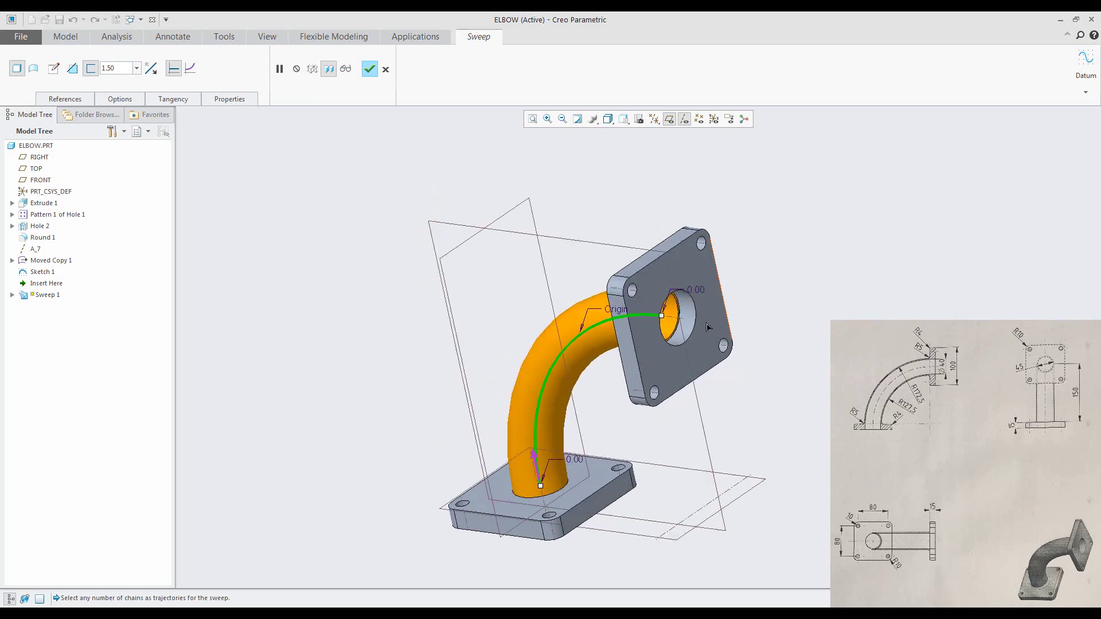
scroll(672, 333, up, 5)
scroll(609, 351, down, 2)
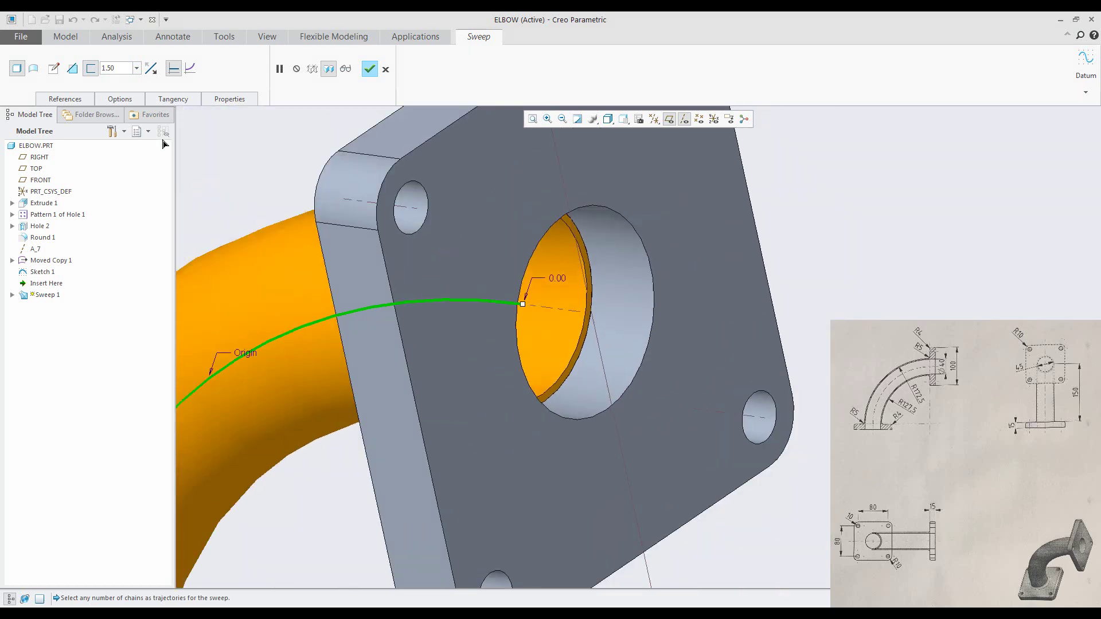
double_click(122, 70)
text(2)
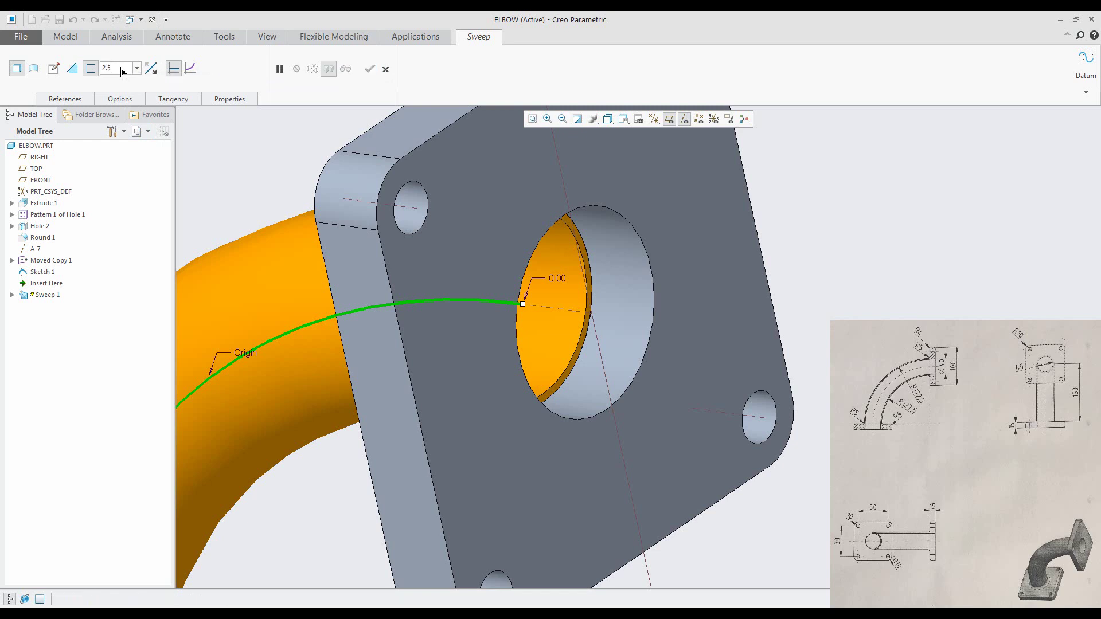
key(Return)
click(153, 70)
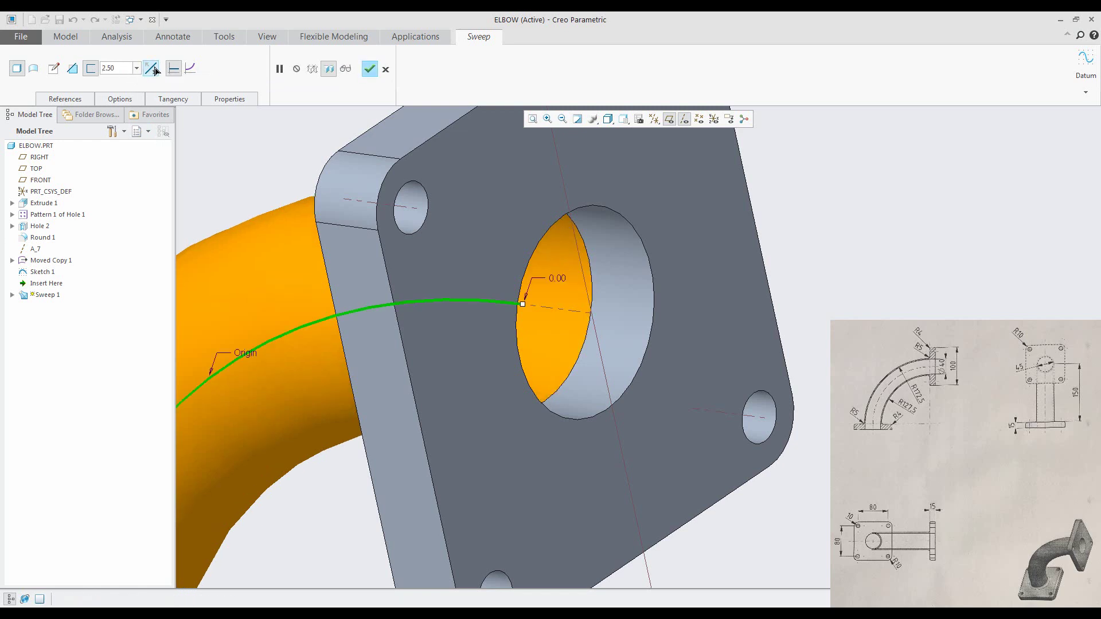
scroll(612, 357, up, 5)
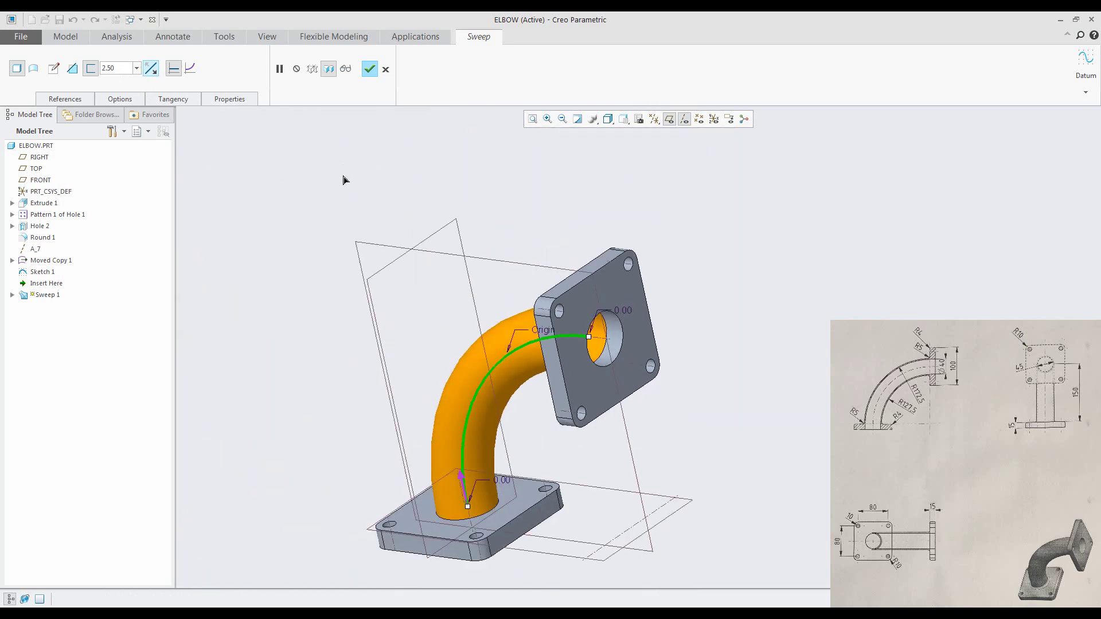
click(367, 77)
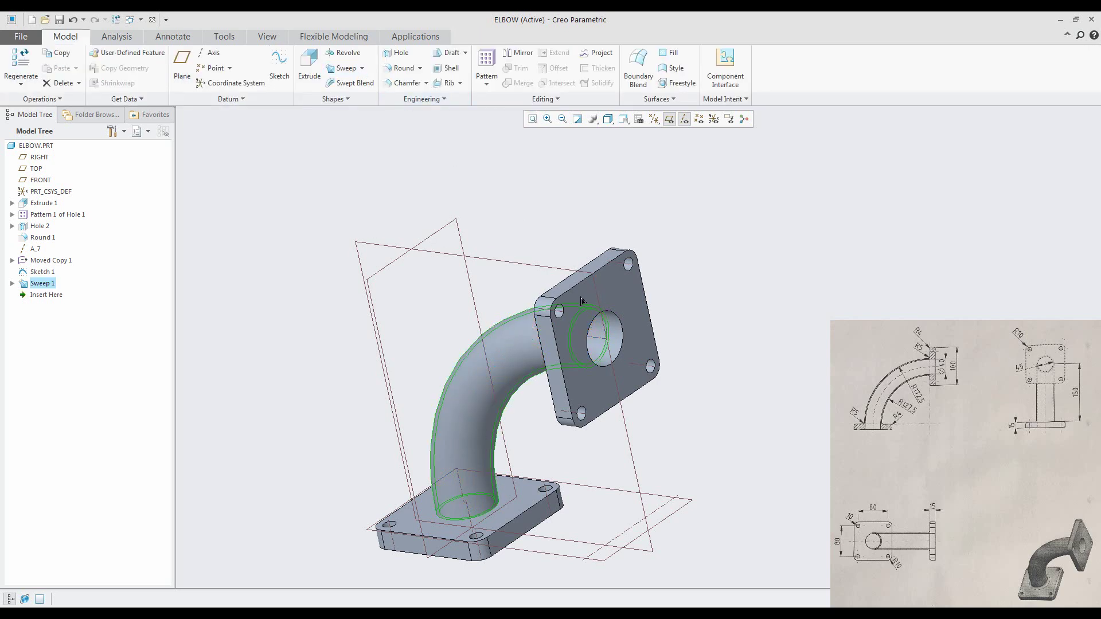
Start a round and set a 5 mm radius on the edges where the pipe meets the base flange and the upright flange.
mouse_move(602, 333)
middle_down()
mouse_move(671, 361)
mouse_move(562, 338)
middle_up()
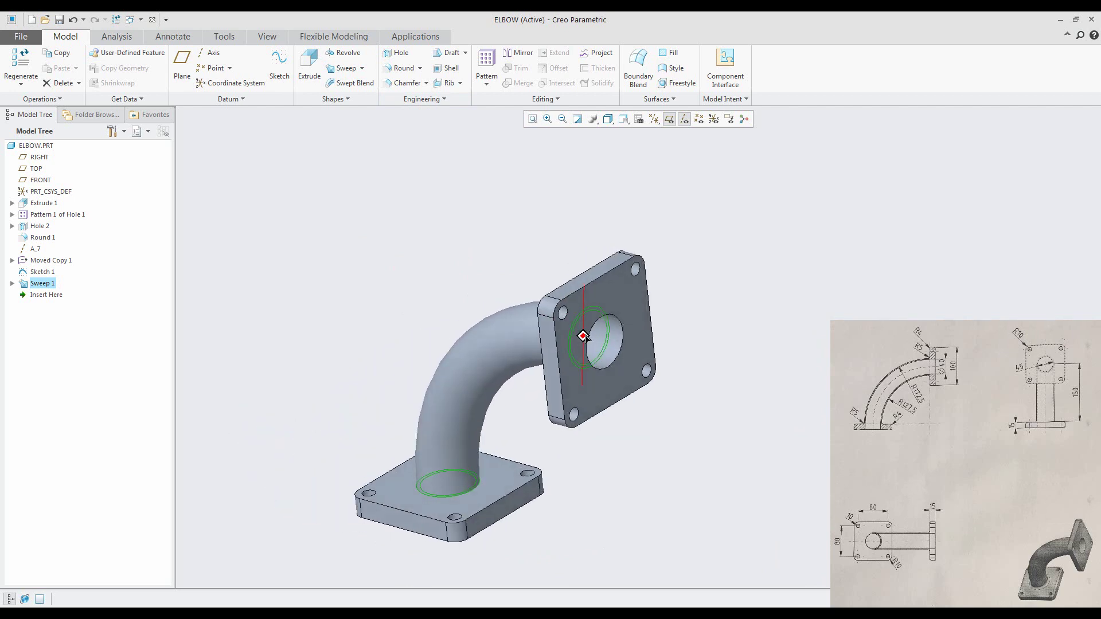
click(320, 251)
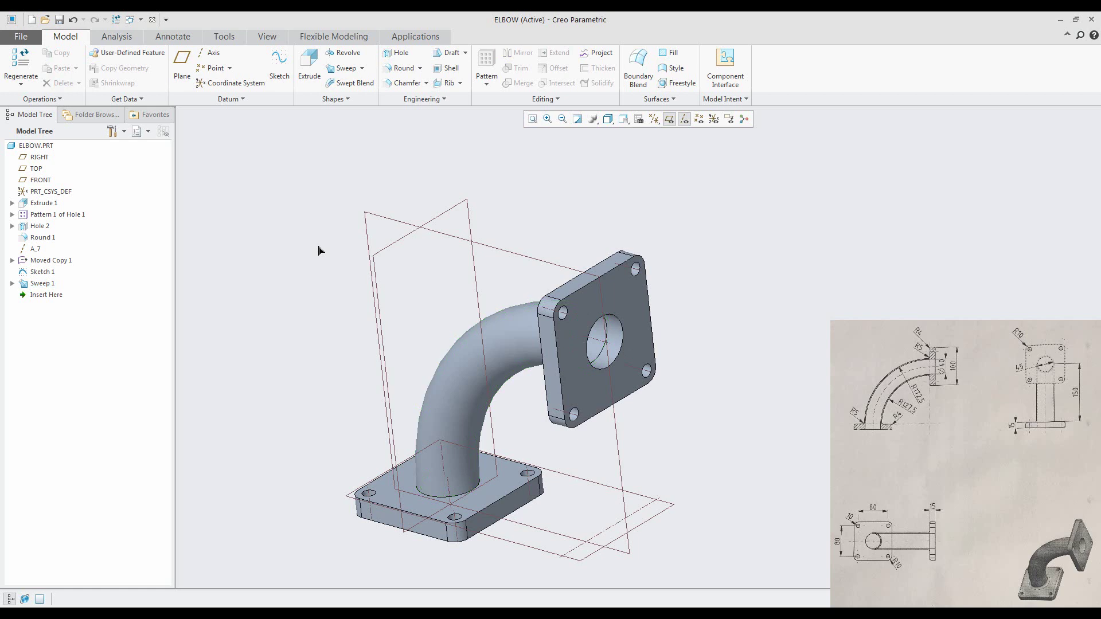
click(400, 68)
click(467, 495)
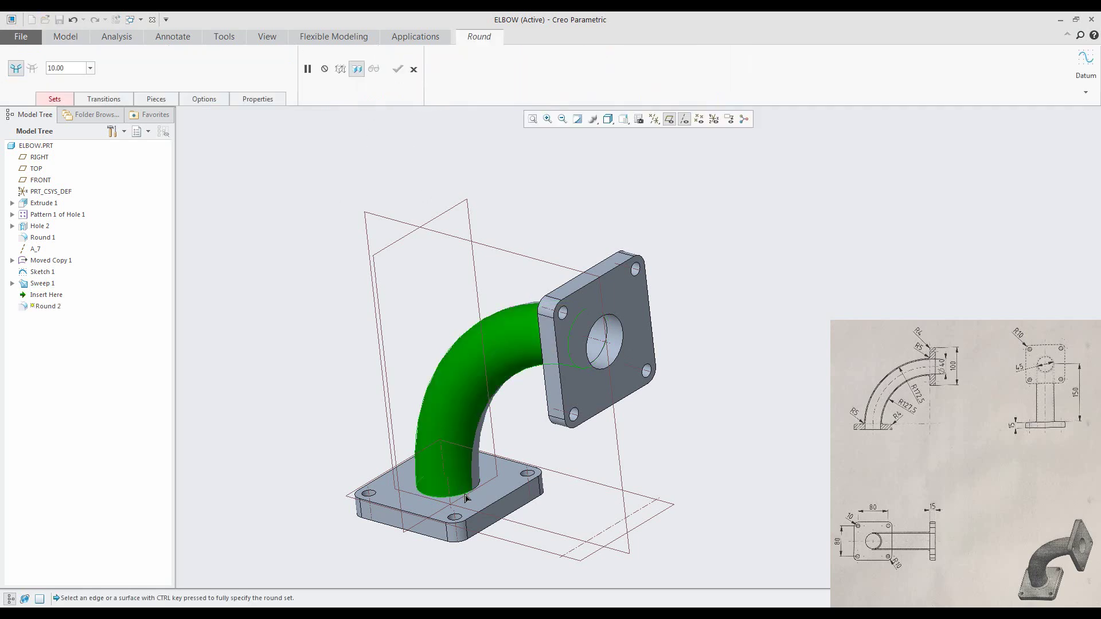
ctrl+click(465, 497)
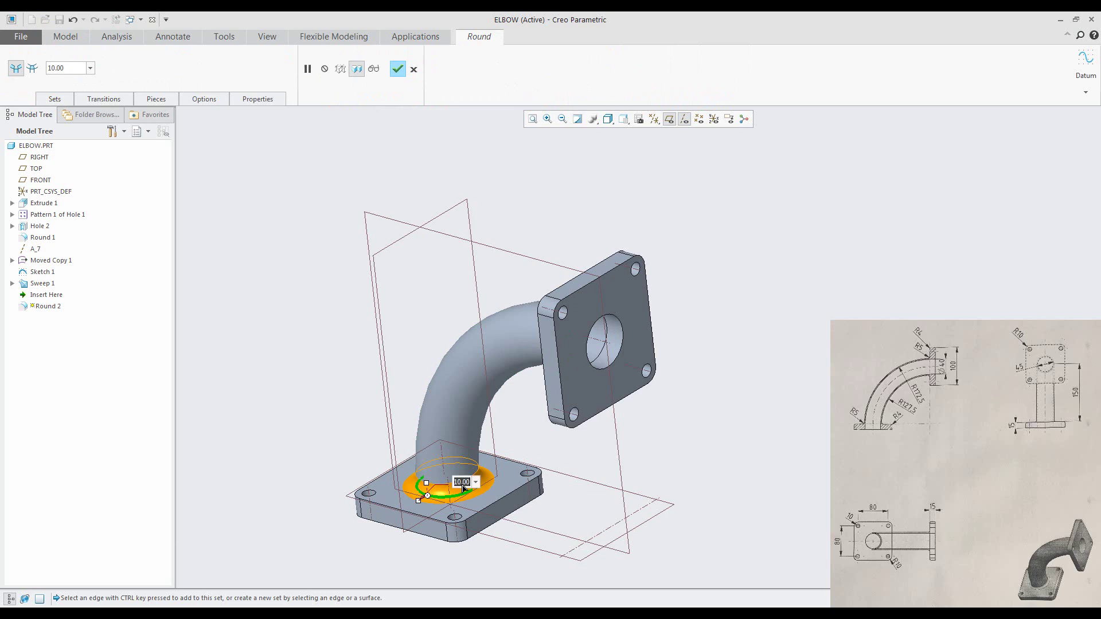
text(5)
key(Return)
middle_drag(463, 488, 430, 418)
ctrl+click(545, 365)
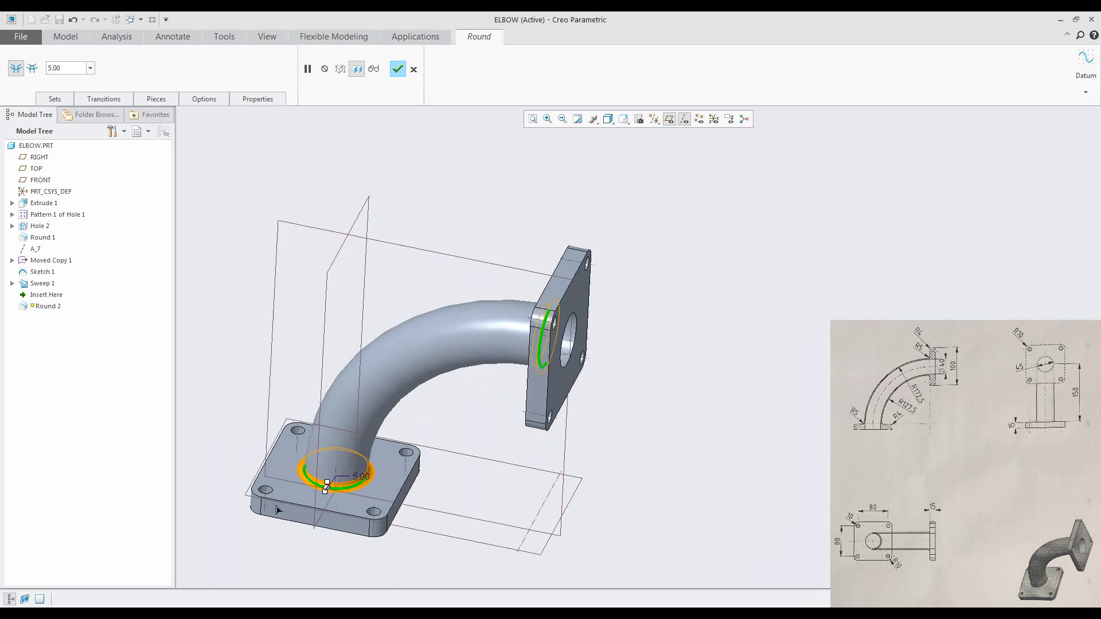
Add a second round set with a 4 mm radius on the pipe-side outer edges of both flanges, and complete the round.
click(316, 507)
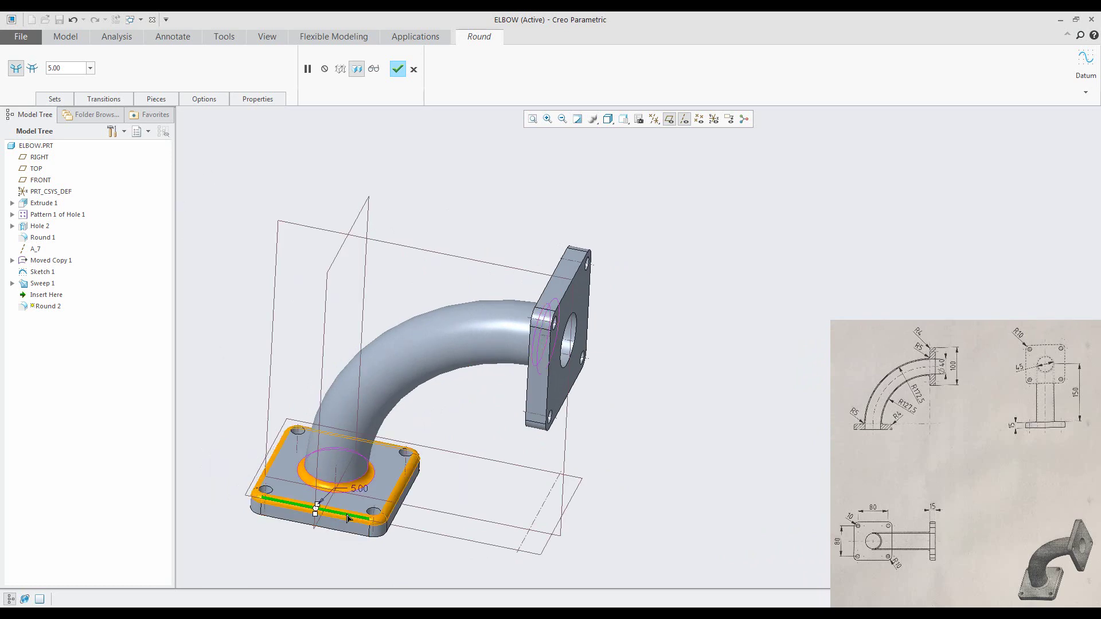
double_click(361, 489)
text(4)
key(Return)
ctrl+click(527, 396)
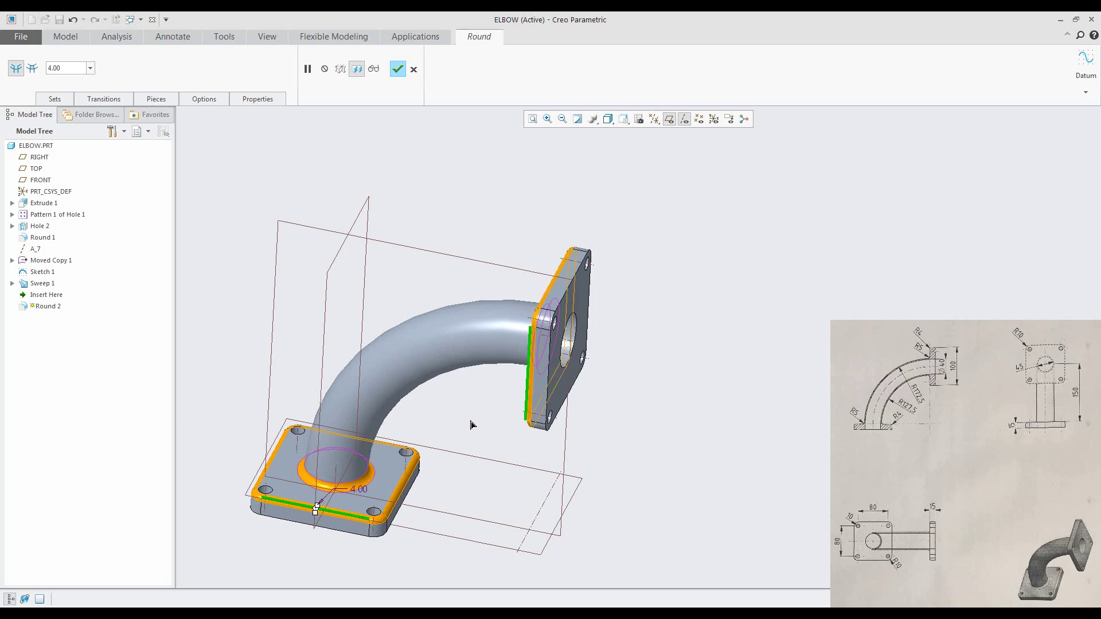
click(397, 69)
Hide the datum planes and axes to view the elbow without them.
click(668, 119)
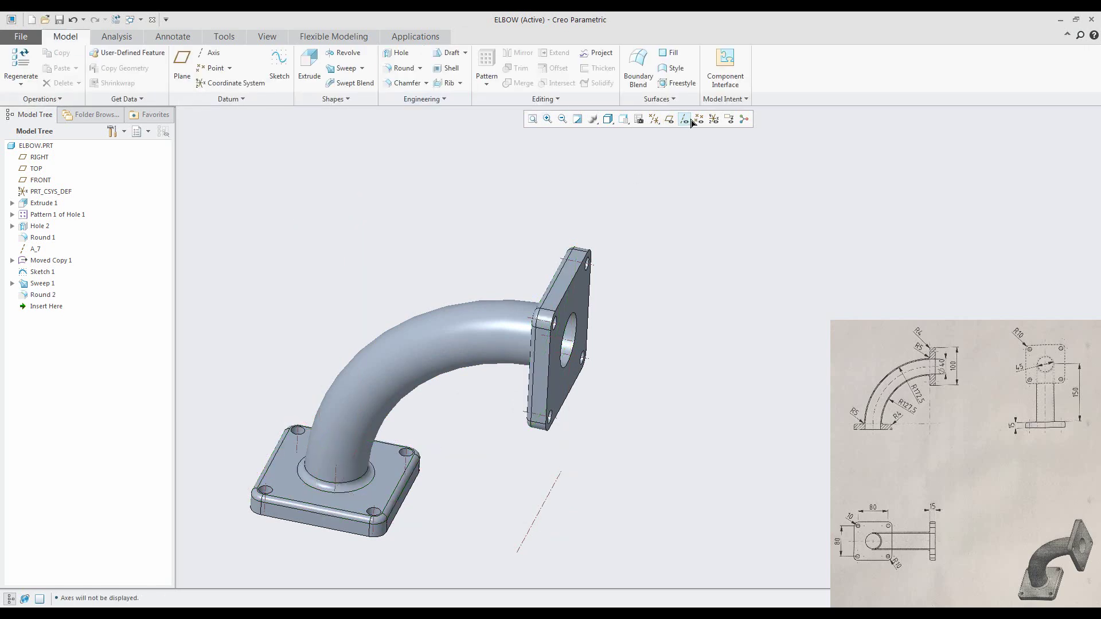
click(684, 119)
middle_drag(622, 246, 672, 311)
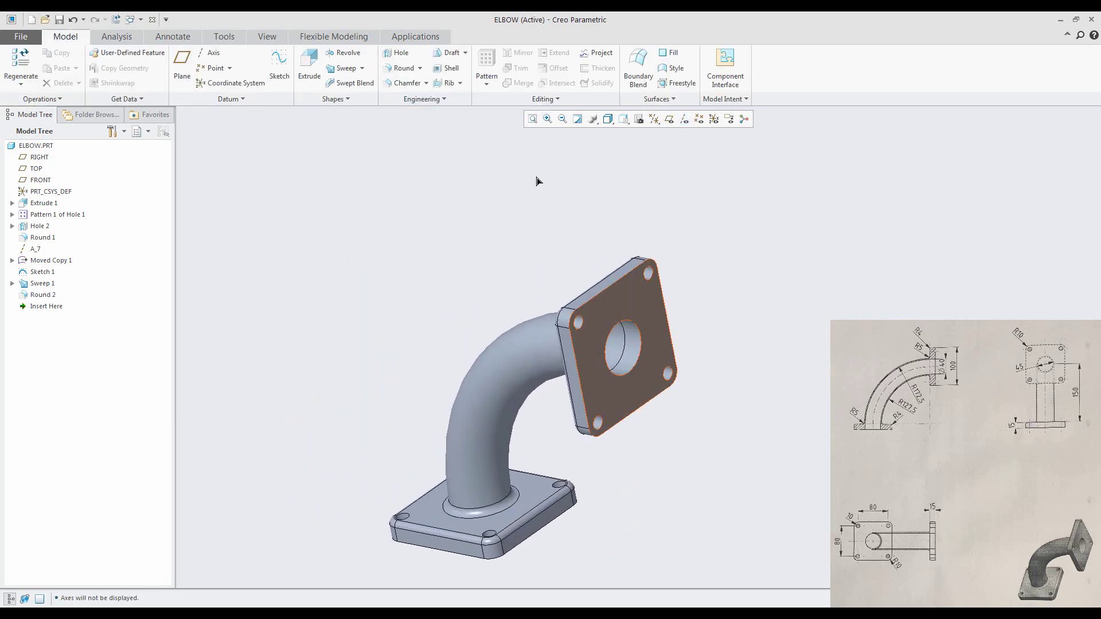
Show the datum planes and start a planar section through the elbow at the FRONT plane.
click(669, 119)
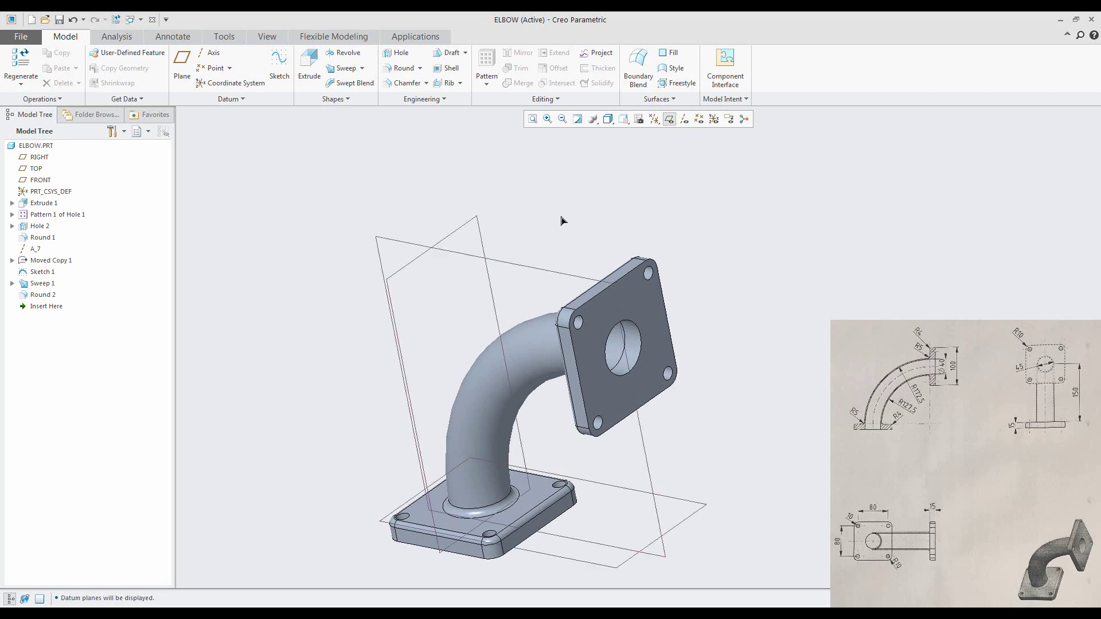
click(267, 37)
click(410, 63)
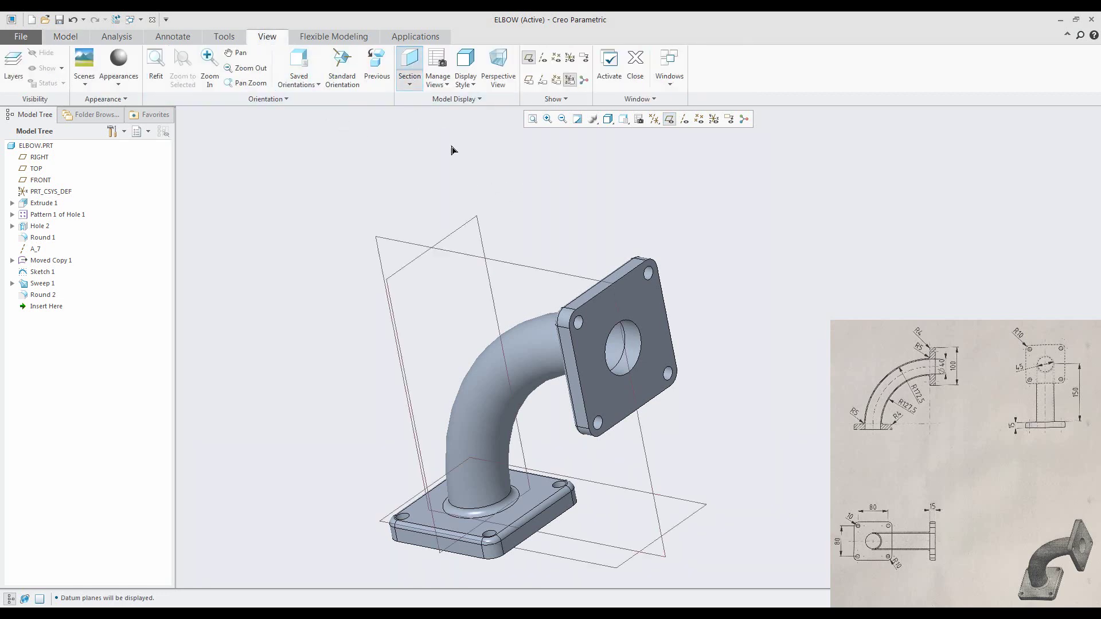
click(527, 270)
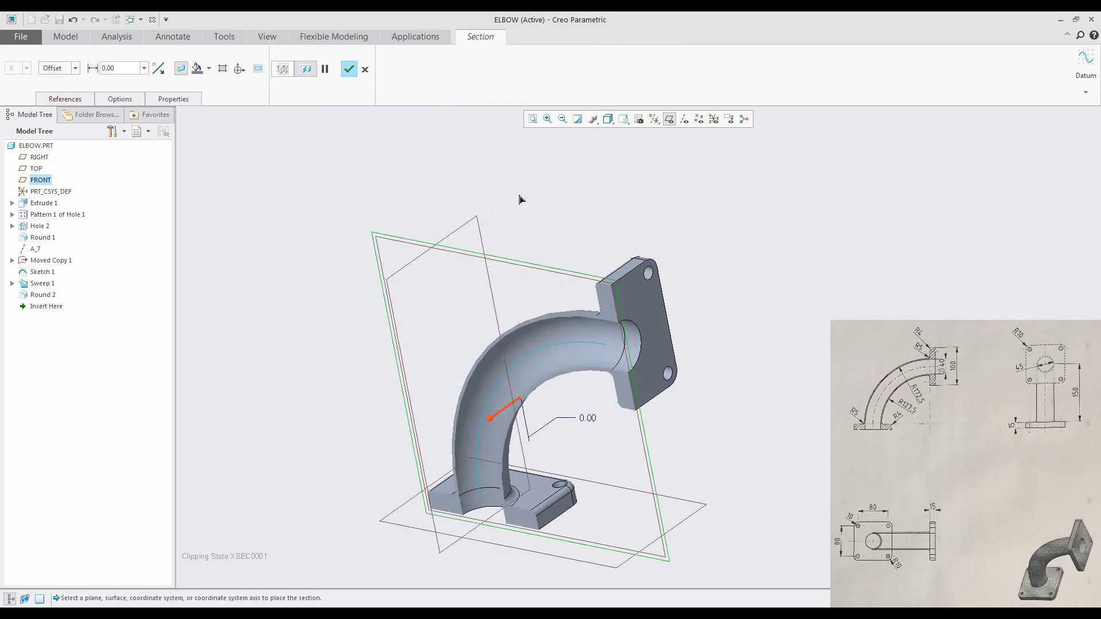
Examine the cut joints between the pipe and both flanges, and accept the cross-section.
middle_drag(521, 199, 653, 211)
scroll(618, 317, up, 3)
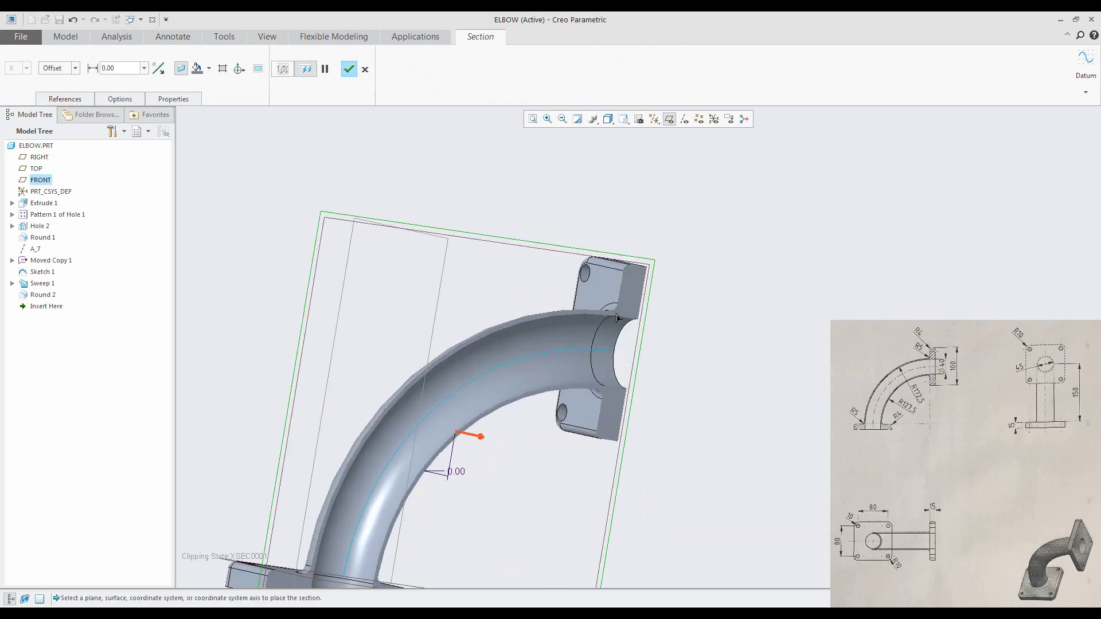
scroll(618, 317, up, 3)
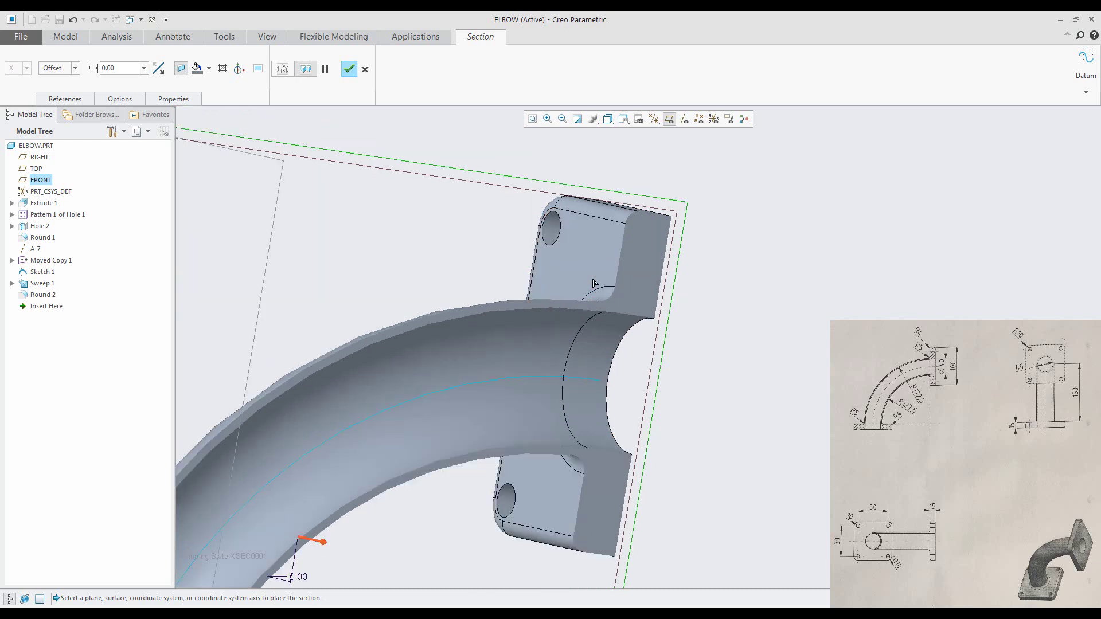
scroll(594, 283, down, 5)
middle_drag(427, 414, 473, 395)
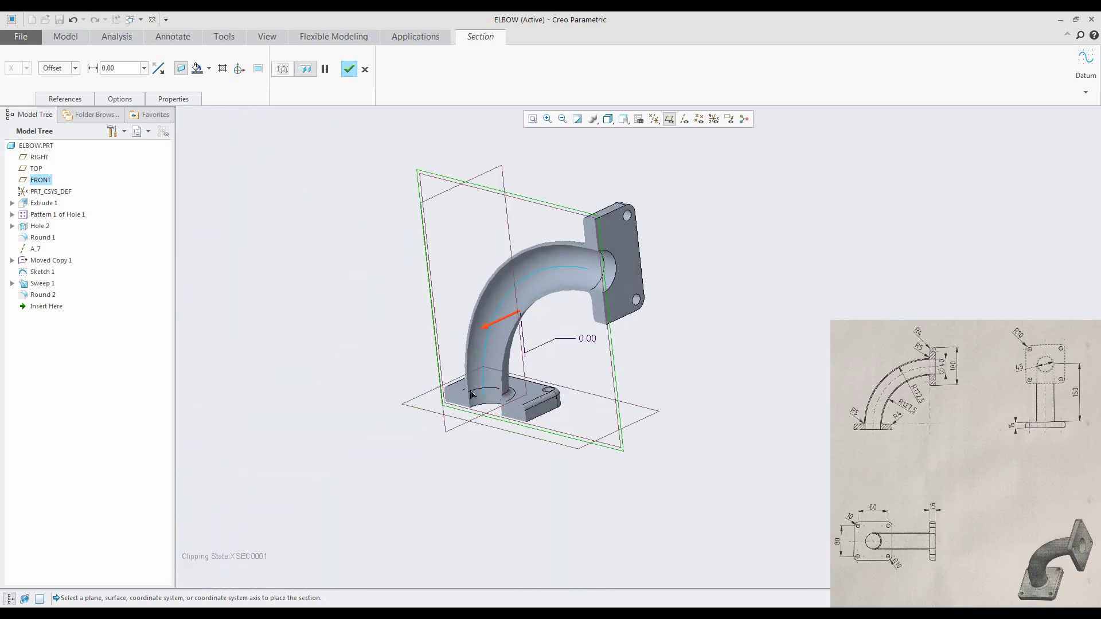
scroll(473, 394, up, 3)
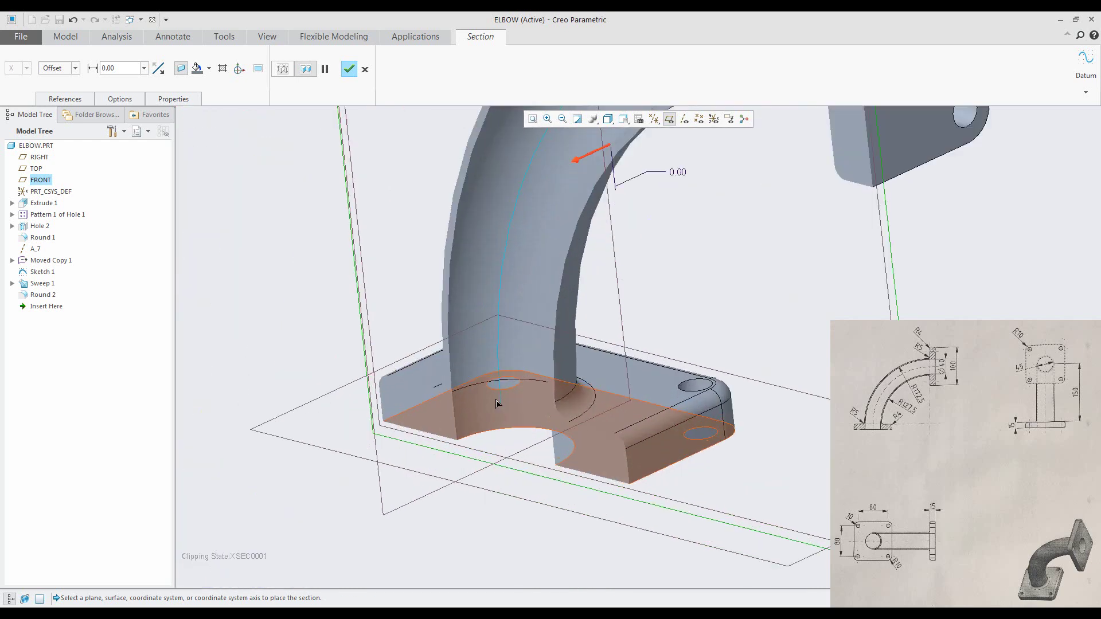
click(673, 389)
middle_click(674, 389)
scroll(658, 344, down, 3)
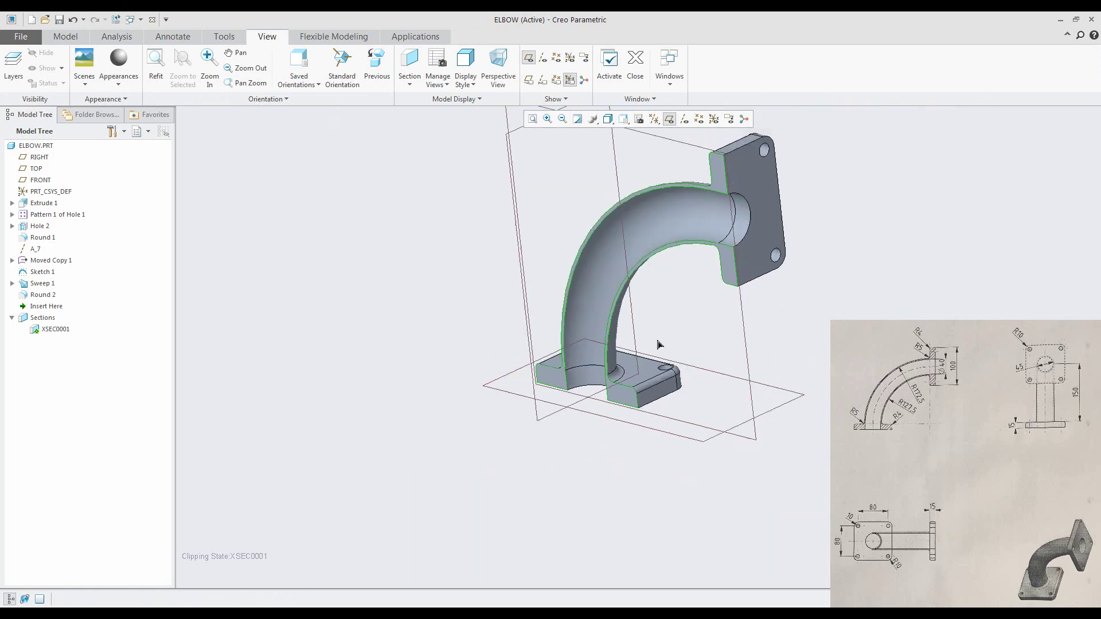
Hide the datum planes and deactivate the cross-section to show the whole elbow.
mouse_move(675, 332)
middle_down()
mouse_move(570, 389)
mouse_move(508, 438)
mouse_move(452, 392)
mouse_move(470, 379)
middle_up()
click(669, 118)
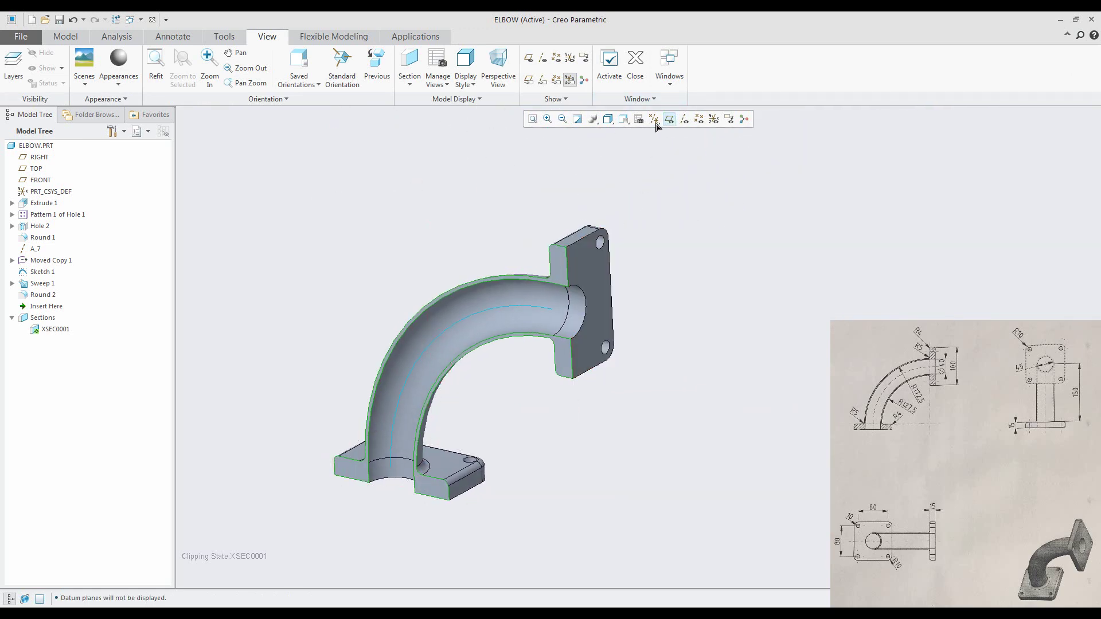
right_click(52, 334)
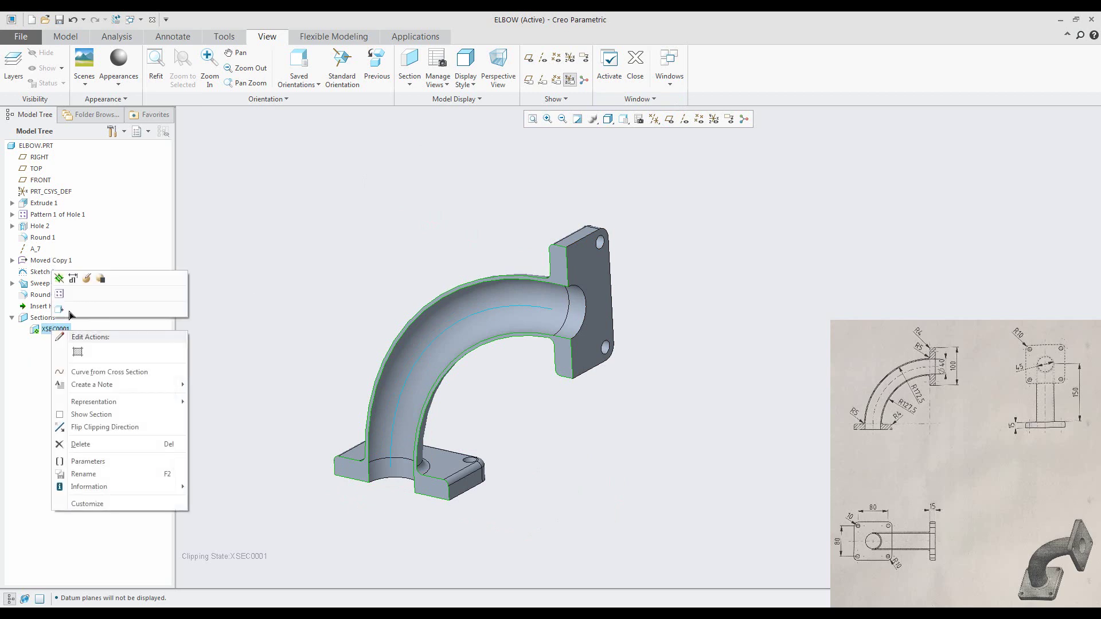
click(66, 279)
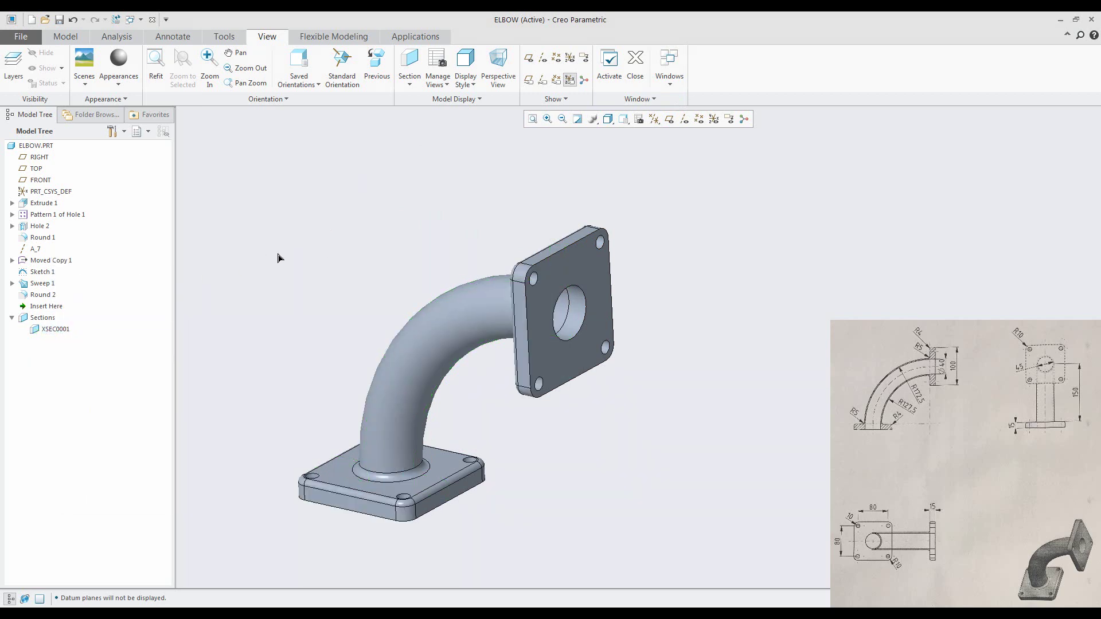
Apply the dark red appearance to the entire ELBOW part.
click(127, 85)
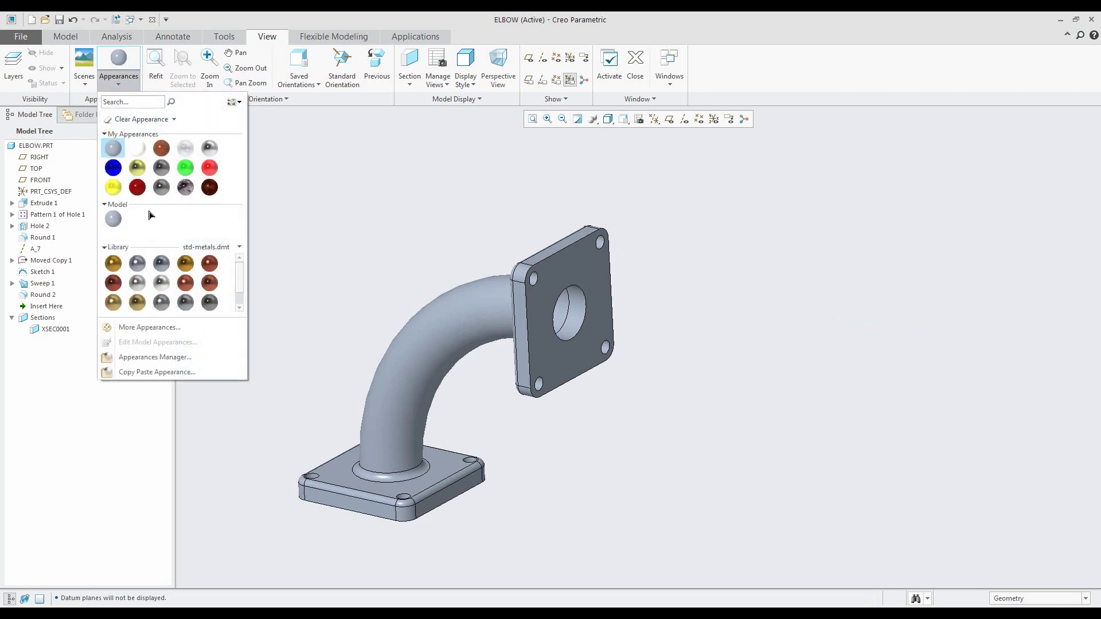
click(137, 187)
click(35, 146)
middle_click(252, 204)
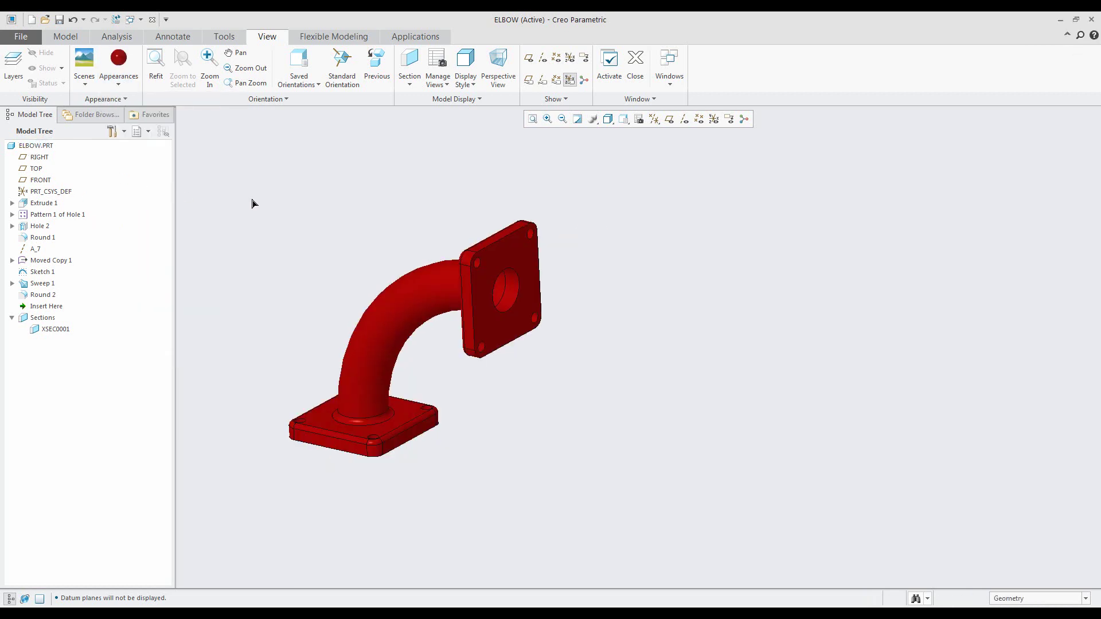